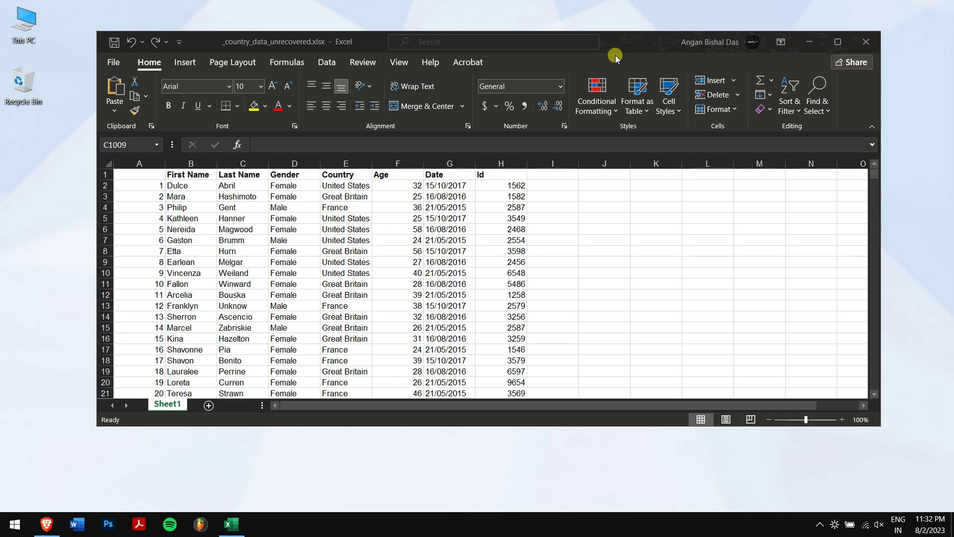
- Select cells E2 and B1 in the sheet, then refresh the desktop
{"action": "left_click", "coordinate": [355, 185]}
{"action": "left_click", "coordinate": [195, 175]}
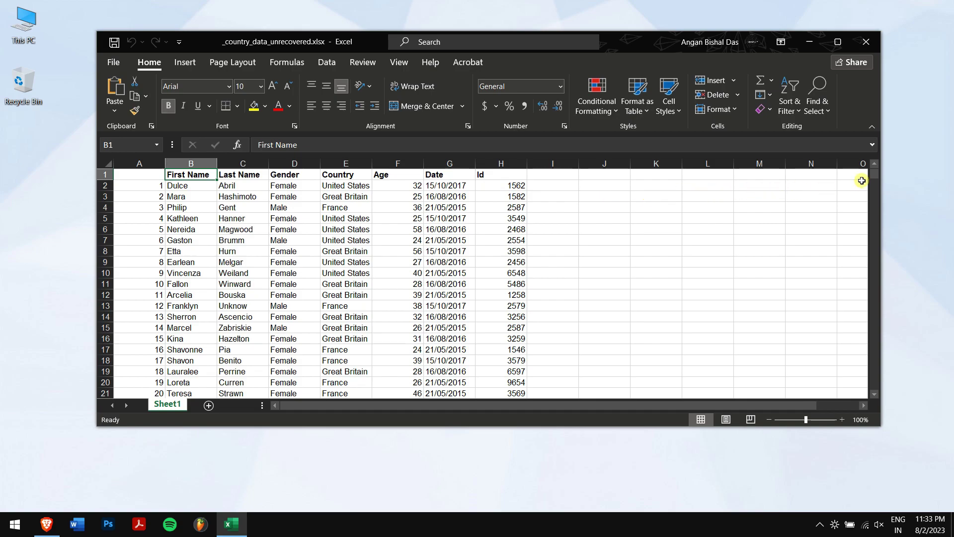
{"action": "left_click_drag", "start_coordinate": [873, 174], "coordinate": [873, 185]}
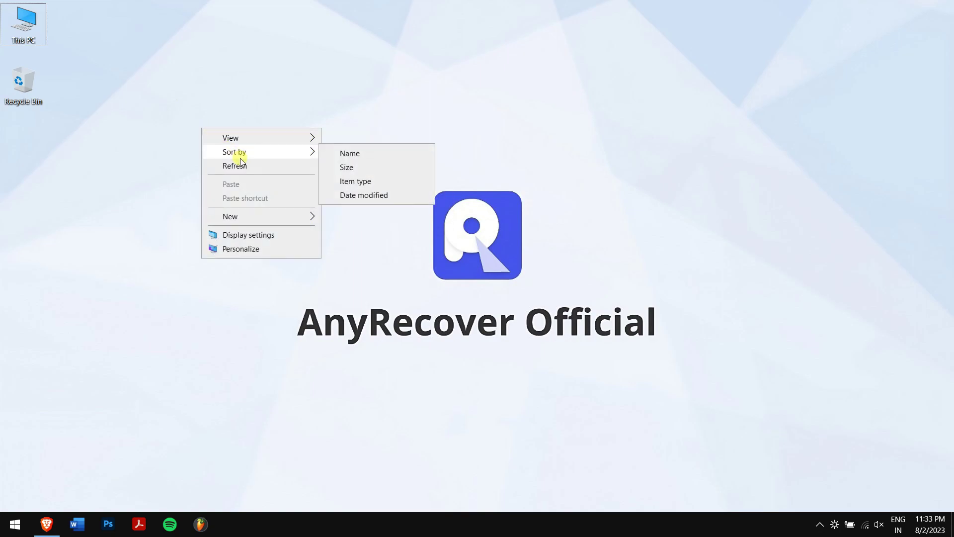
{"action": "left_click", "coordinate": [252, 166]}
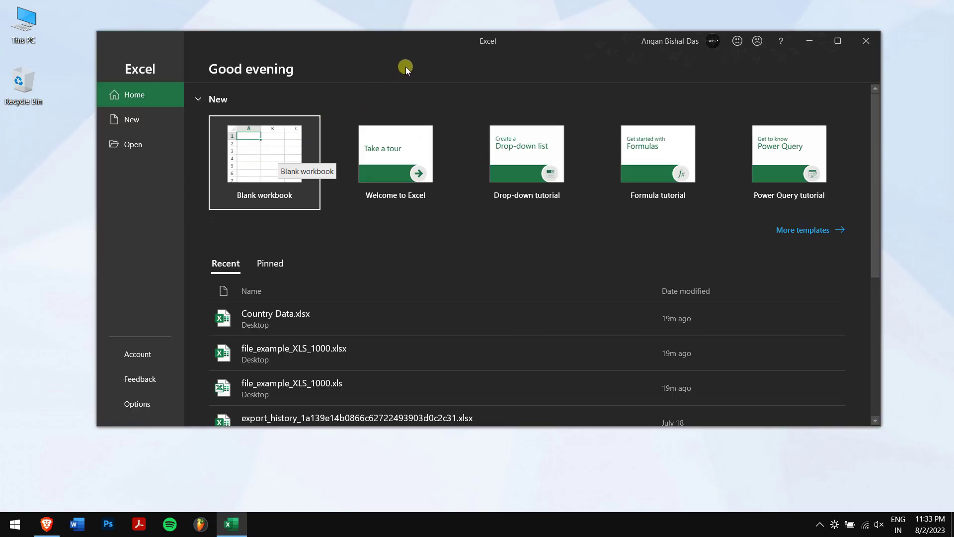
- Reposition the Excel start window slightly on screen
{"action": "left_click_drag", "start_coordinate": [443, 40], "coordinate": [469, 40]}
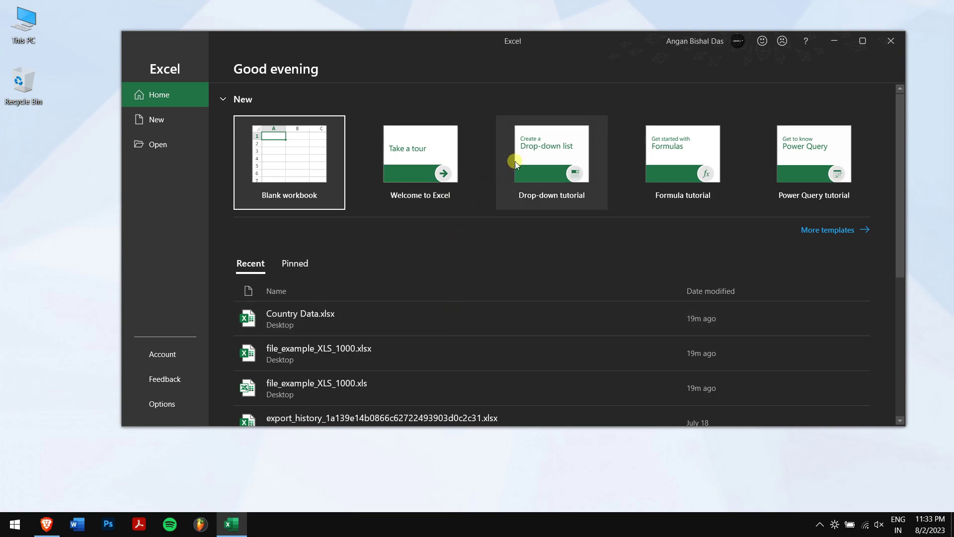
{"action": "left_click_drag", "start_coordinate": [589, 45], "coordinate": [570, 41]}
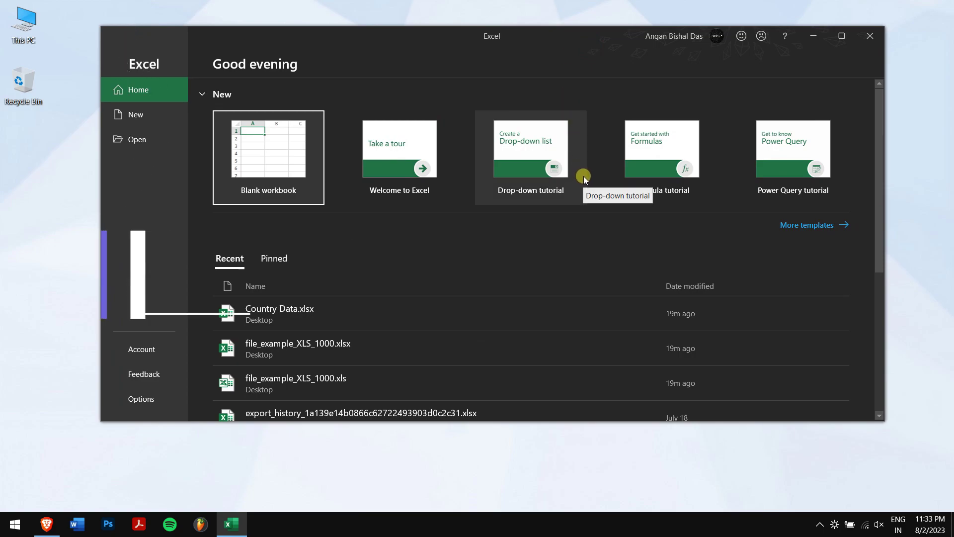
- Close Excel and refresh the desktop
{"action": "left_click", "coordinate": [863, 39]}
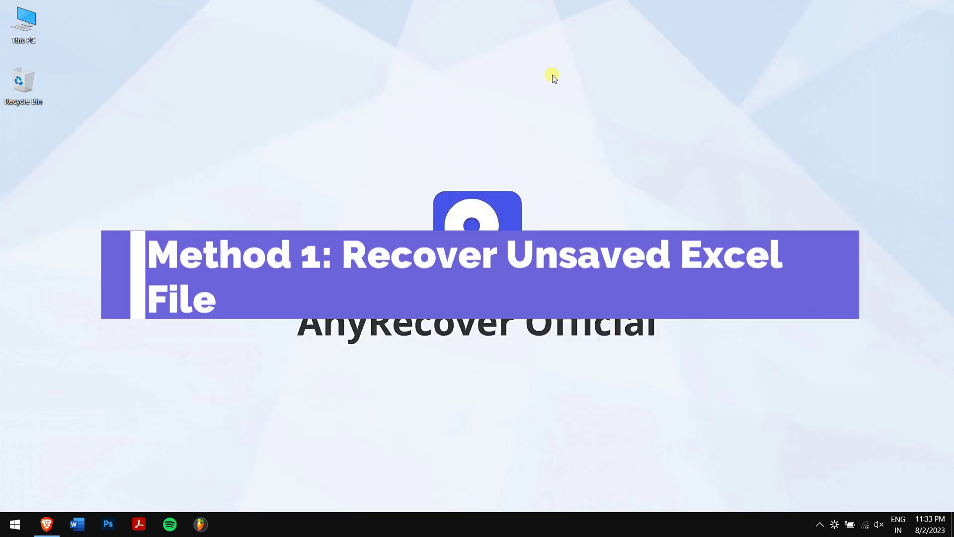
{"action": "right_click", "coordinate": [272, 85]}
{"action": "mouse_move", "coordinate": [296, 102]}
{"action": "left_click", "coordinate": [328, 124]}
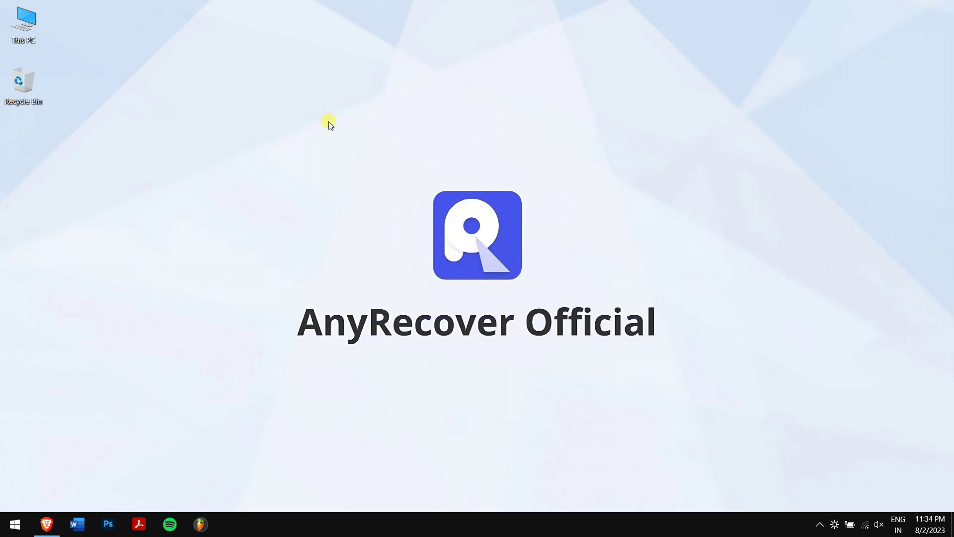
- Relaunch Excel from Windows search and show the full list of recent workbooks
{"action": "key", "text": "super"}
{"action": "type", "text": "excel"}
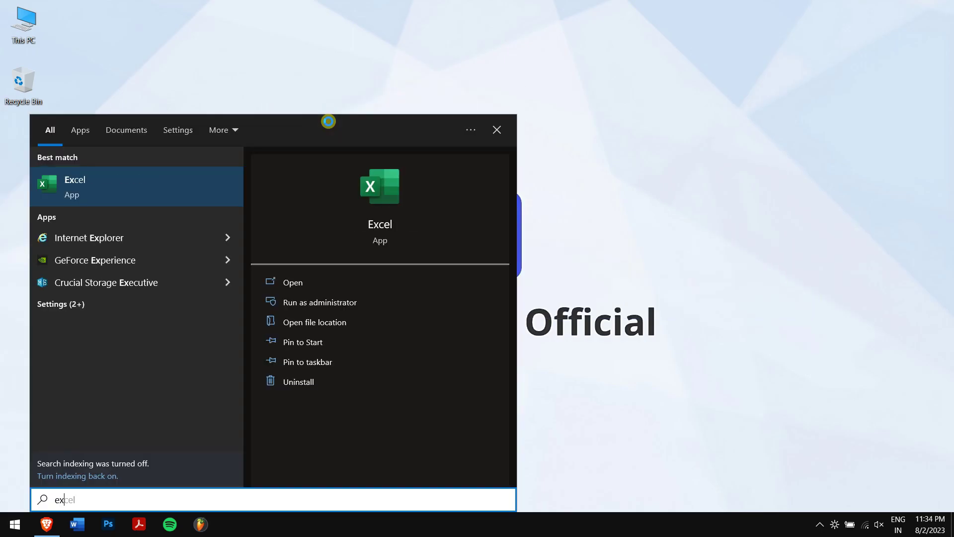
{"action": "key", "text": "Return"}
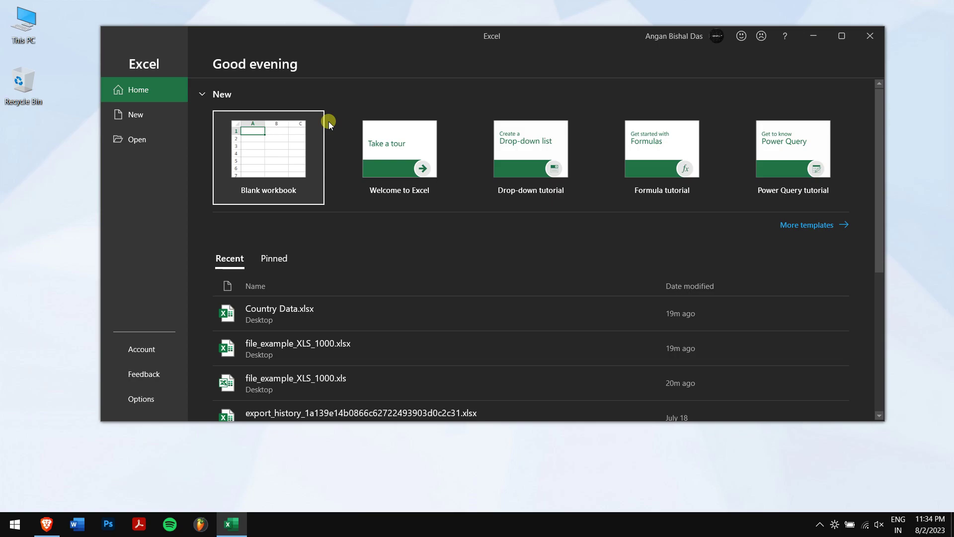
{"action": "left_click_drag", "start_coordinate": [877, 224], "coordinate": [869, 395]}
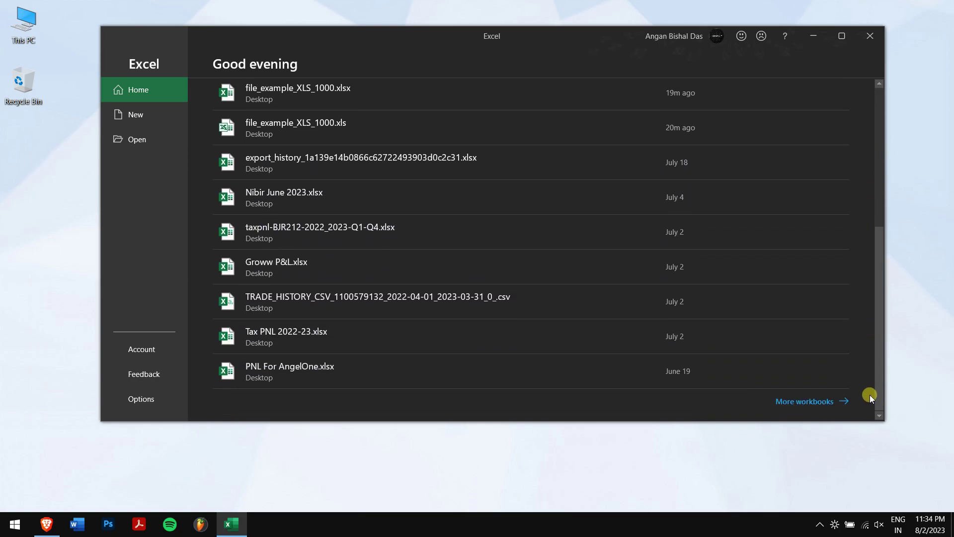
{"action": "left_click", "coordinate": [805, 403]}
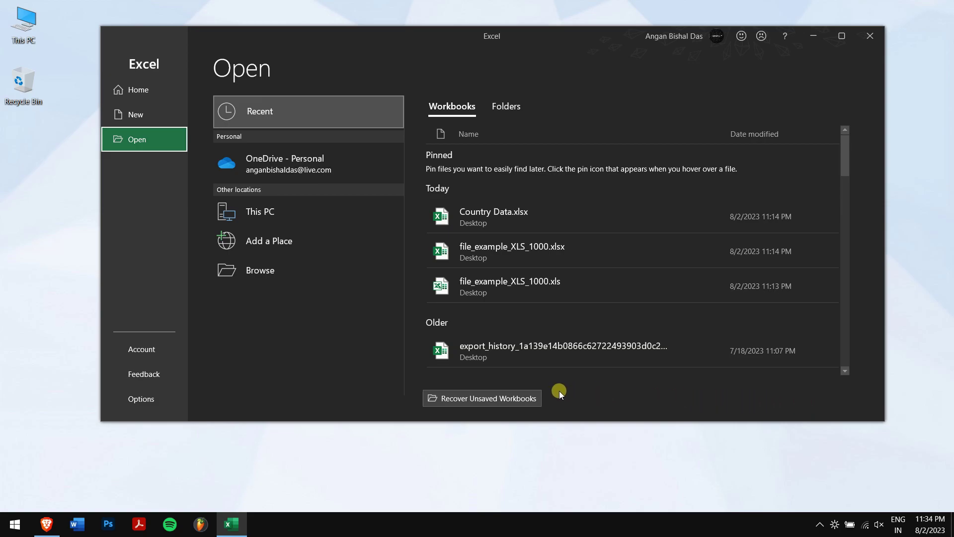
- Open _country_data_unrecovered.xlsx from Excel's unsaved workbooks
{"action": "left_click", "coordinate": [497, 397]}
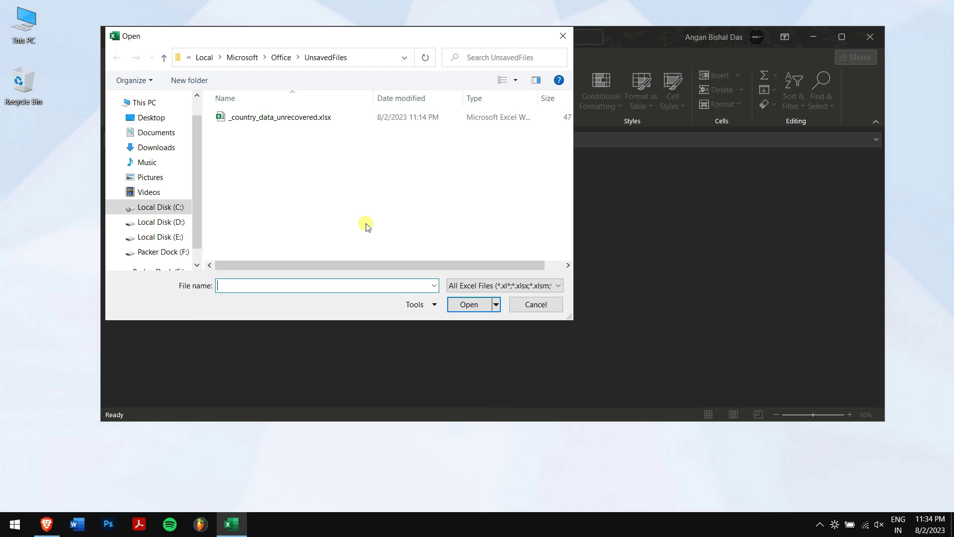
{"action": "left_click", "coordinate": [312, 119]}
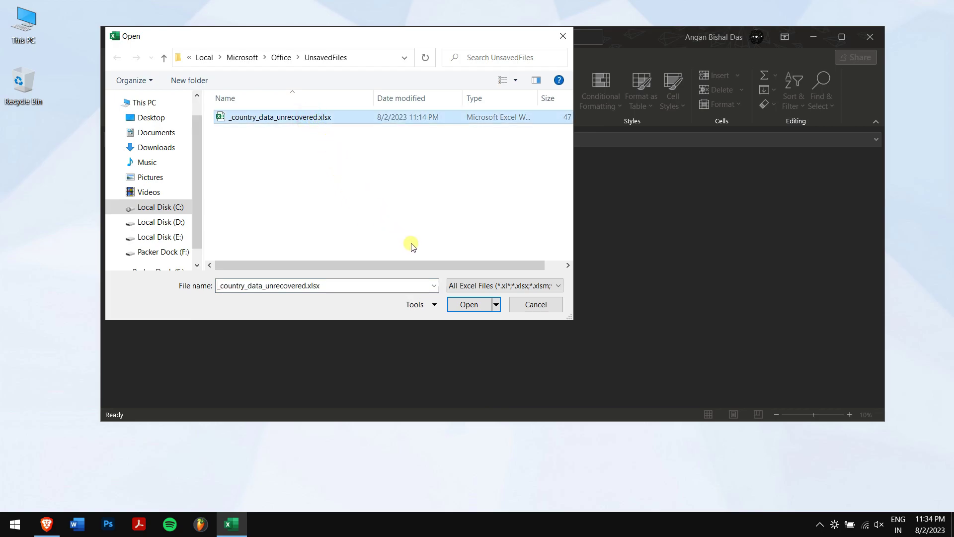
{"action": "left_click", "coordinate": [471, 309]}
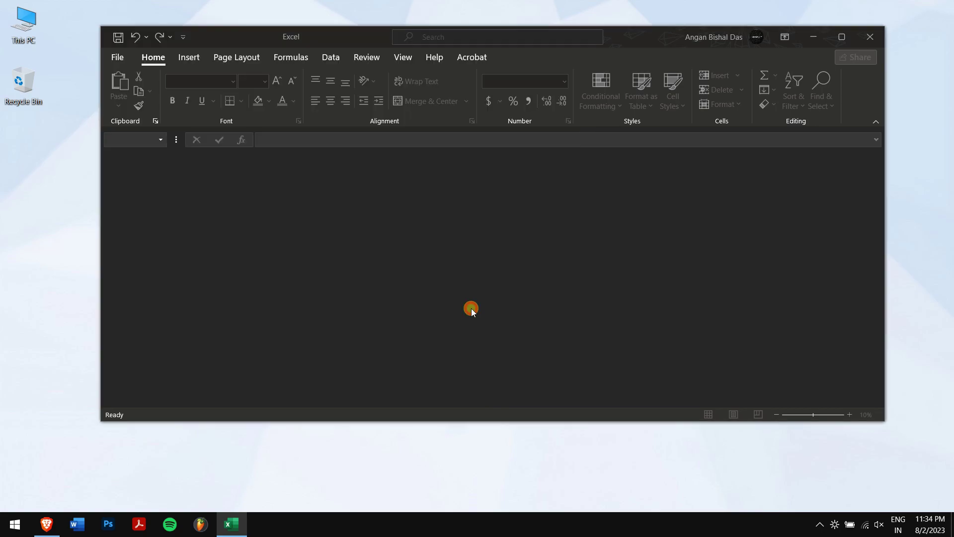
- Save the recovered workbook to the Desktop as Country Data
{"action": "left_click", "coordinate": [118, 57]}
{"action": "left_click", "coordinate": [141, 223]}
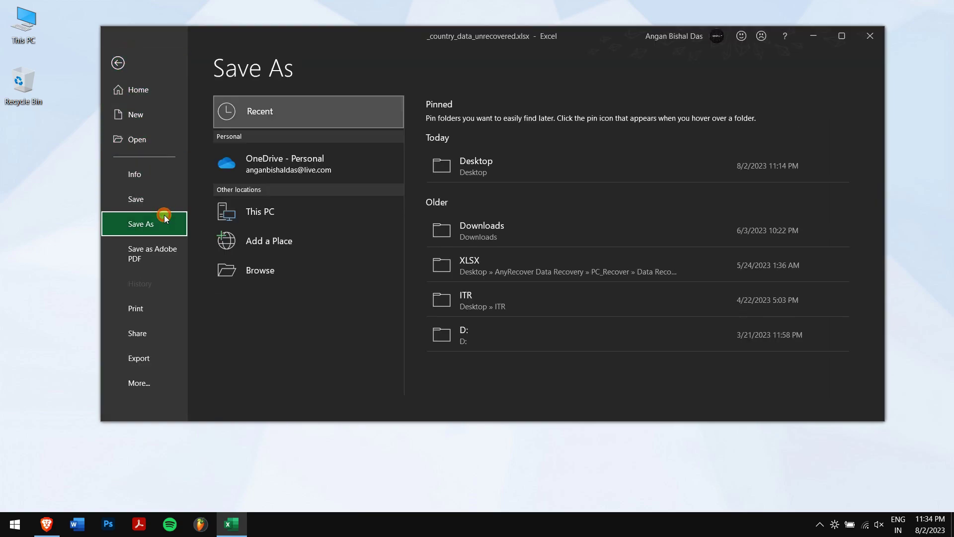
{"action": "left_click", "coordinate": [493, 178]}
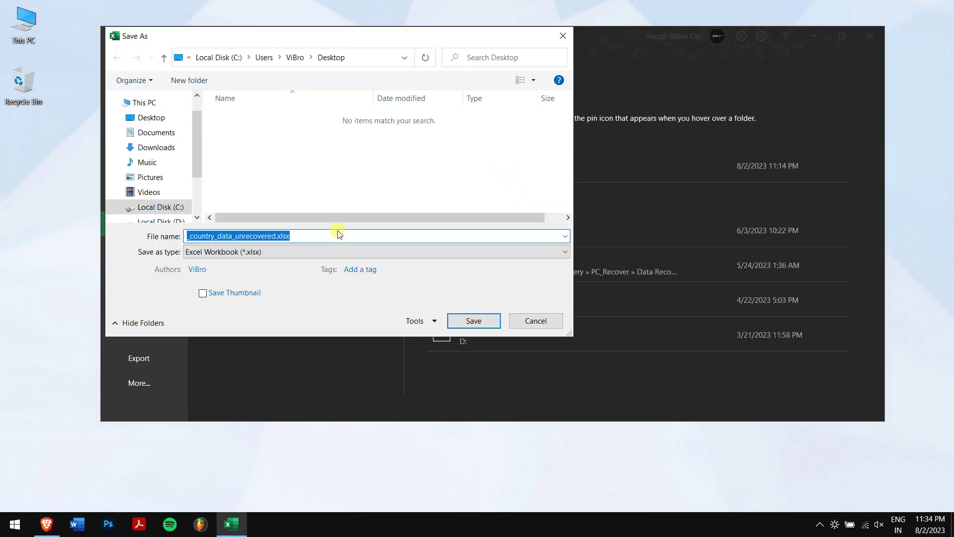
{"action": "type", "text": "Country Data"}
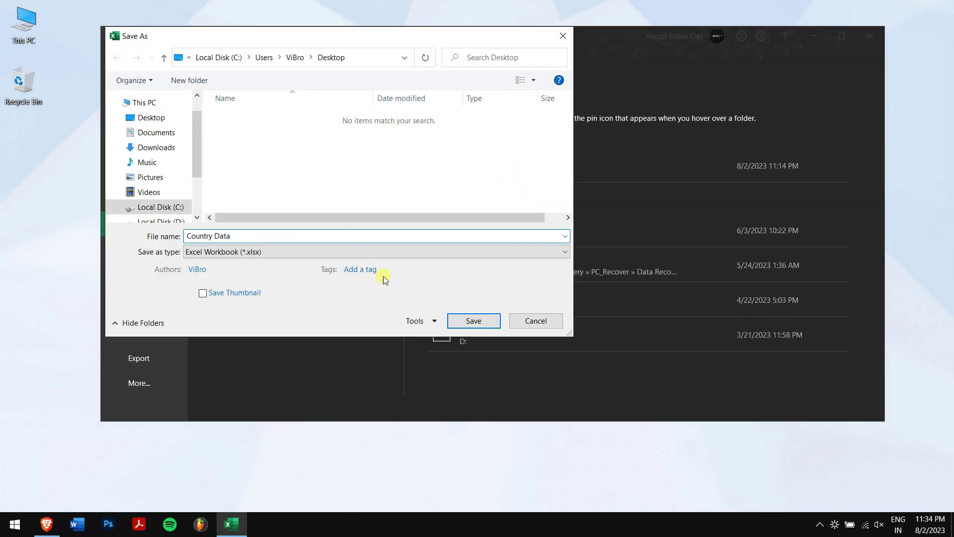
{"action": "left_click", "coordinate": [469, 316]}
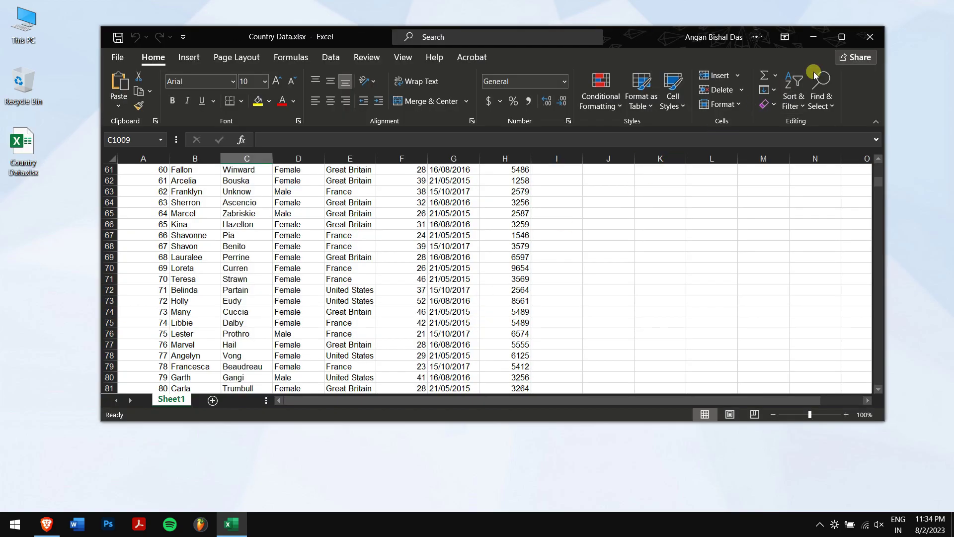
- Close Excel and permanently delete Country Data.xlsx from the desktop
{"action": "left_click", "coordinate": [870, 37]}
{"action": "right_click", "coordinate": [284, 148]}
{"action": "left_click", "coordinate": [334, 187]}
{"action": "left_click_drag", "start_coordinate": [101, 142], "coordinate": [2, 172]}
{"action": "key", "text": "shift+Delete"}
{"action": "key", "text": "Return"}
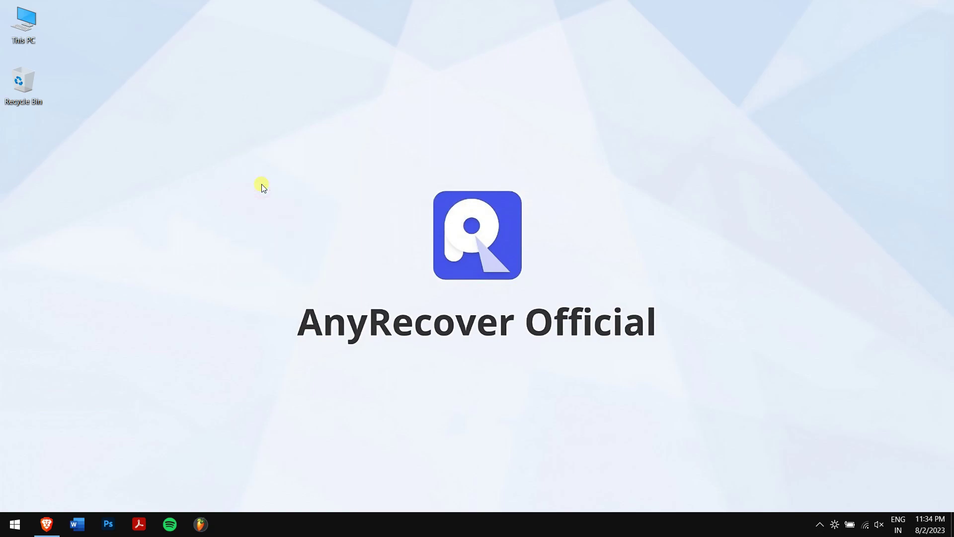
- Reopen Excel and enable AutoRecover saving every 10 minutes in Save options
{"action": "key", "text": "super"}
{"action": "type", "text": "ex"}
{"action": "key", "text": "Escape"}
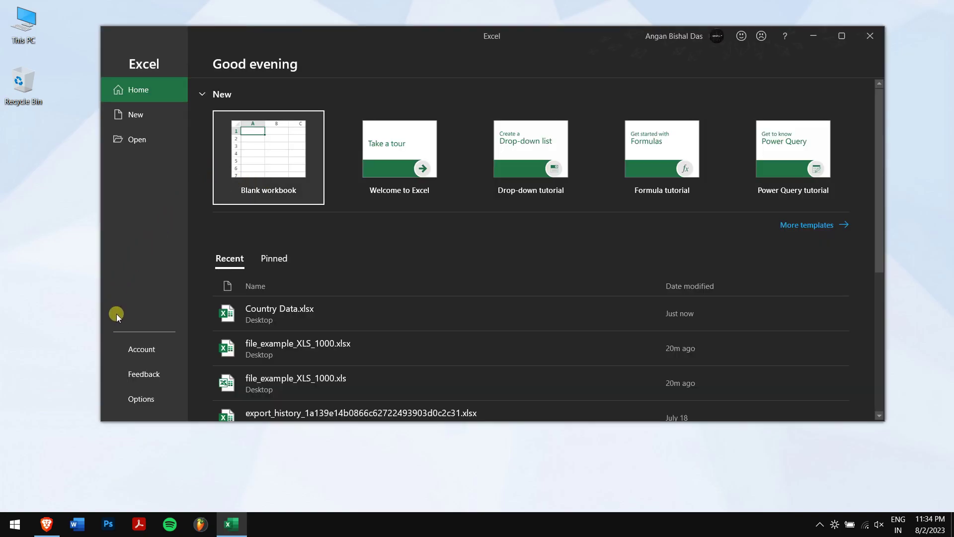
{"action": "left_click", "coordinate": [139, 396]}
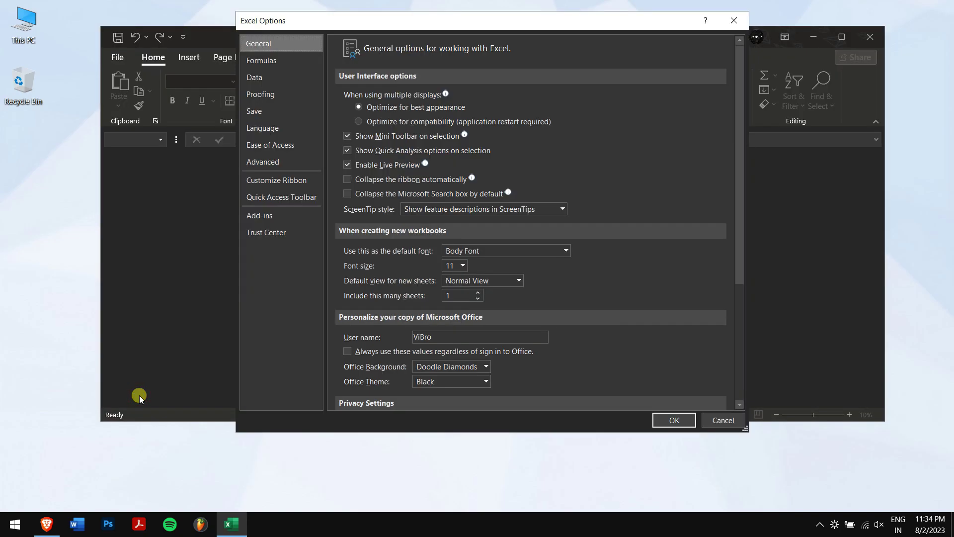
{"action": "left_click", "coordinate": [277, 105]}
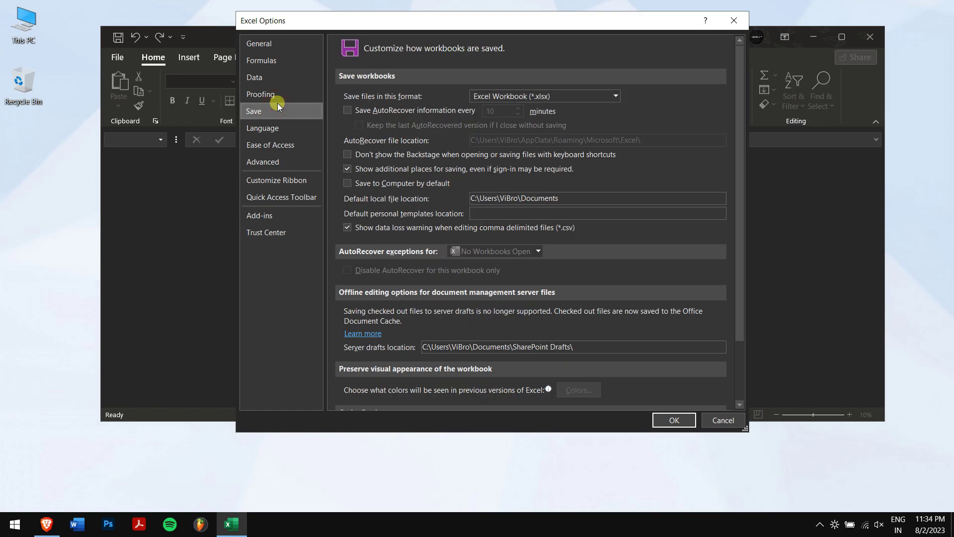
{"action": "left_click", "coordinate": [348, 112]}
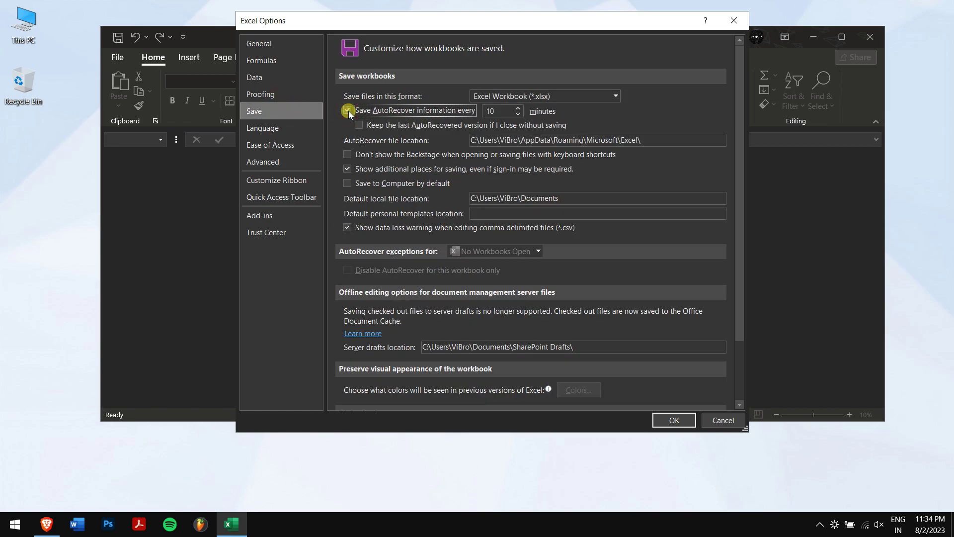
{"action": "left_click", "coordinate": [674, 419]}
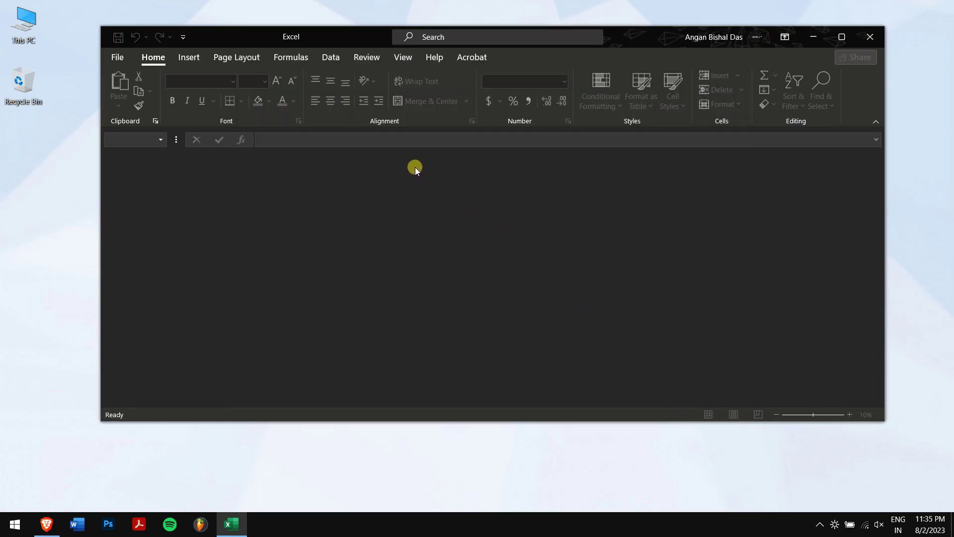
- Move the Excel window aside, close Excel, and bring up the desktop menu
{"action": "left_click_drag", "start_coordinate": [243, 41], "coordinate": [214, 67]}
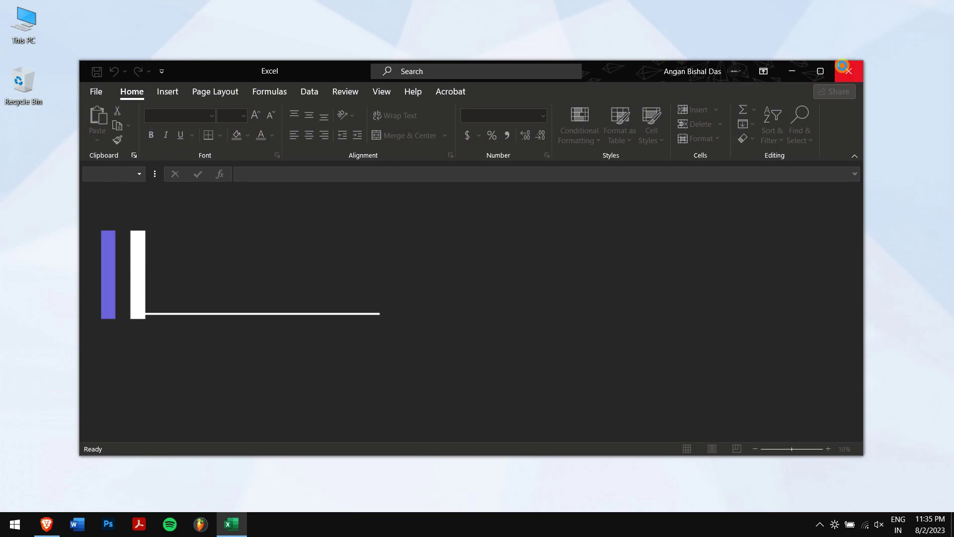
{"action": "left_click", "coordinate": [844, 69]}
{"action": "right_click", "coordinate": [143, 129]}
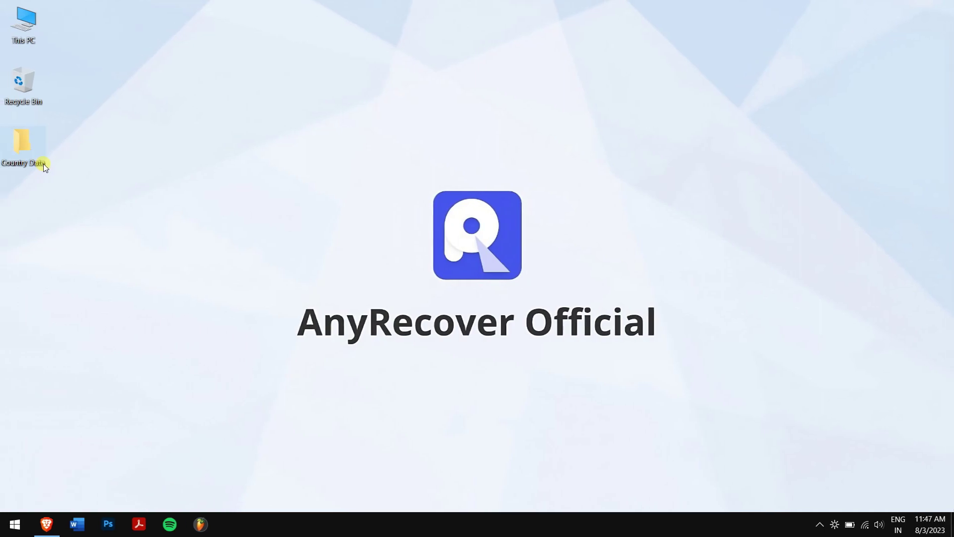
- Permanently delete Country Data.xlsx inside the Country Data folder and refresh the folder
{"action": "double_click", "coordinate": [43, 163]}
{"action": "left_click", "coordinate": [286, 134]}
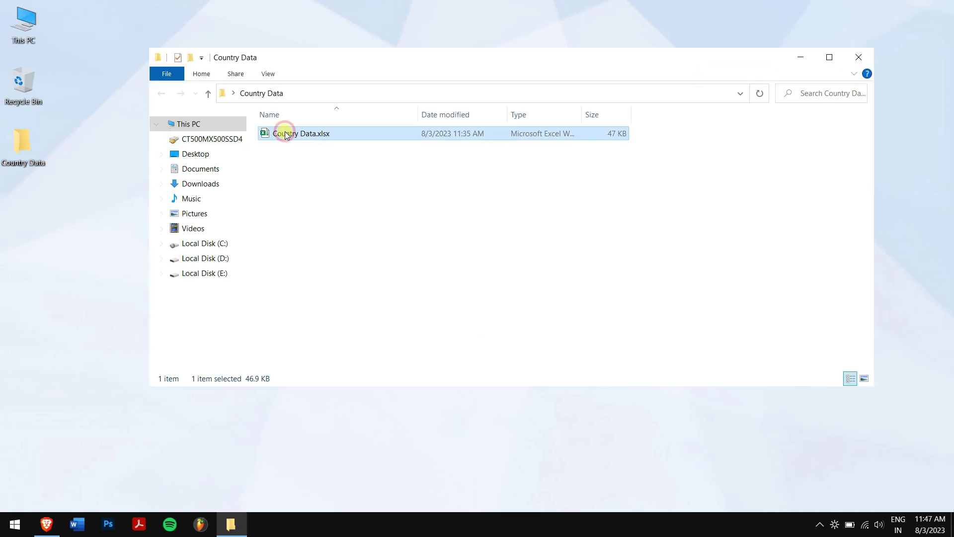
{"action": "key", "text": "shift+Delete"}
{"action": "key", "text": "Return"}
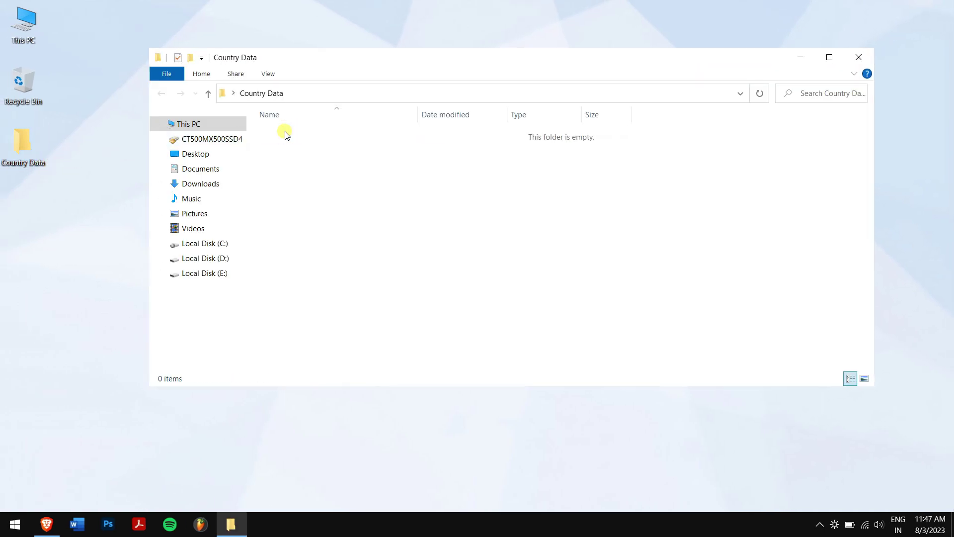
{"action": "right_click", "coordinate": [425, 237]}
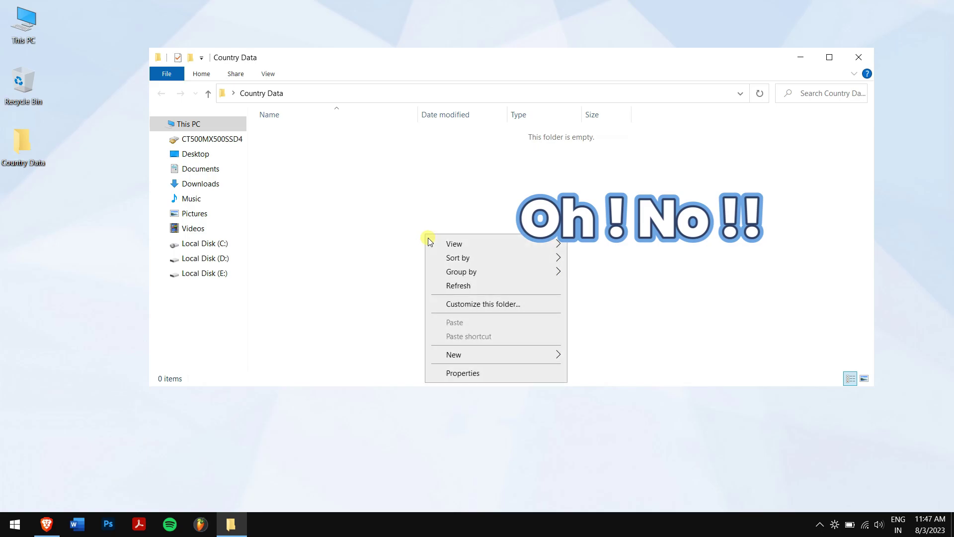
{"action": "left_click", "coordinate": [470, 290]}
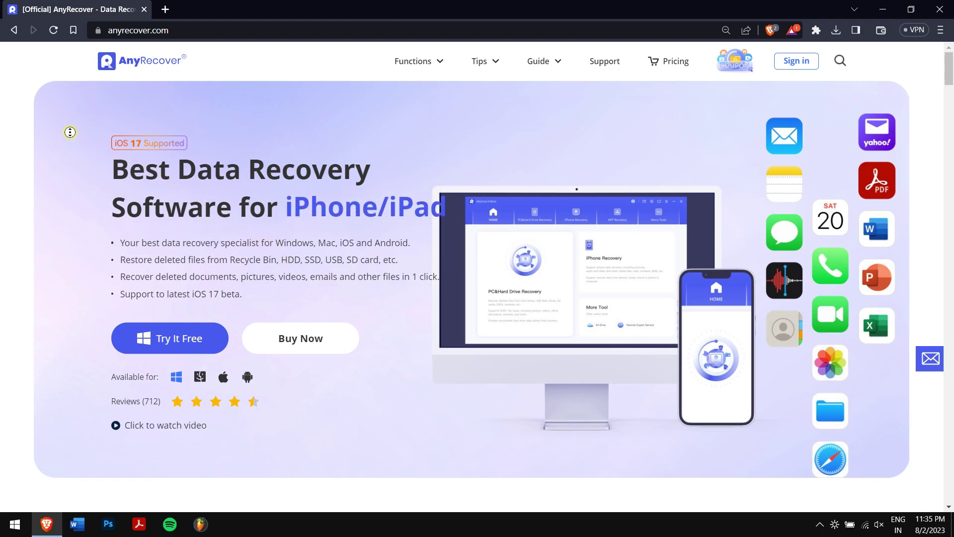
{"action": "scroll", "coordinate": [71, 145], "scroll_direction": "down", "scroll_amount": 1}
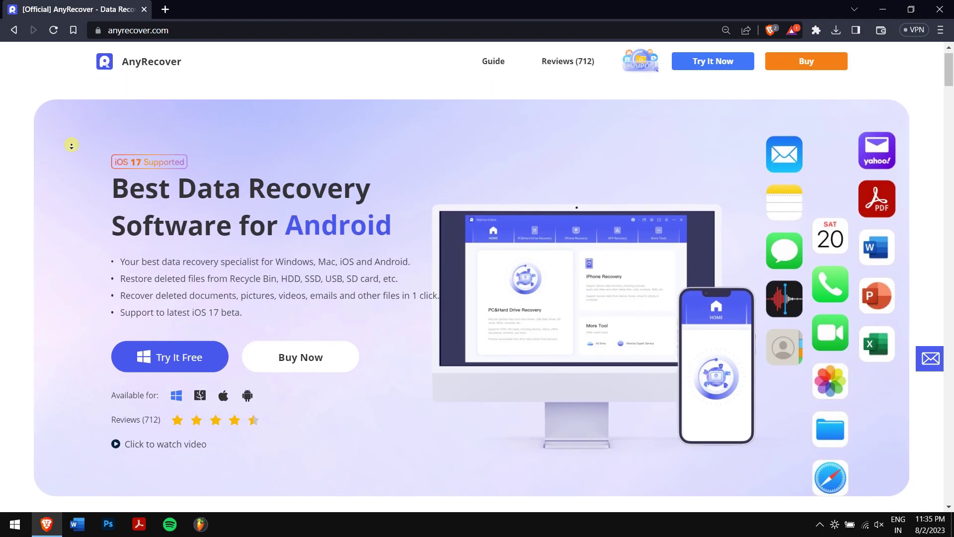
{"action": "scroll", "coordinate": [71, 146], "scroll_direction": "down", "scroll_amount": 1}
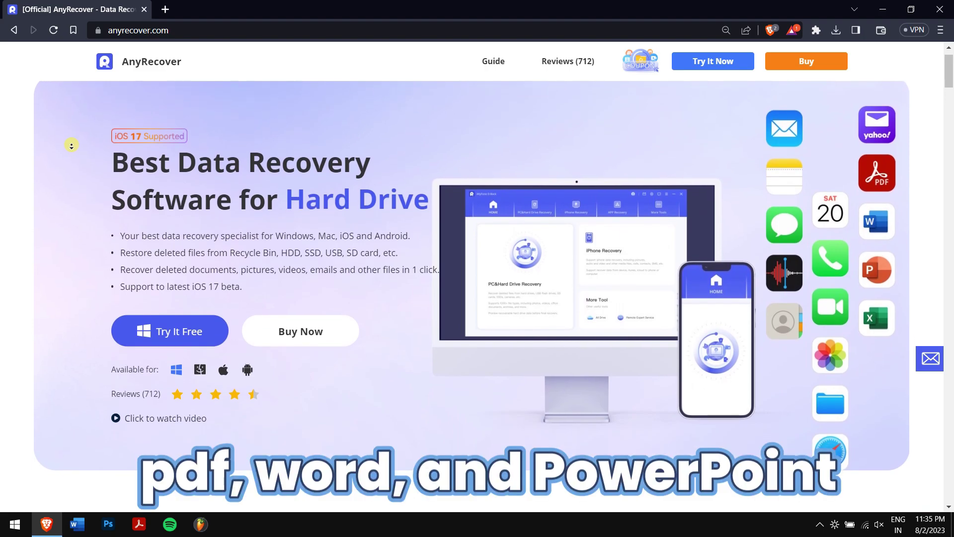
{"action": "scroll", "coordinate": [71, 145], "scroll_direction": "down", "scroll_amount": 1}
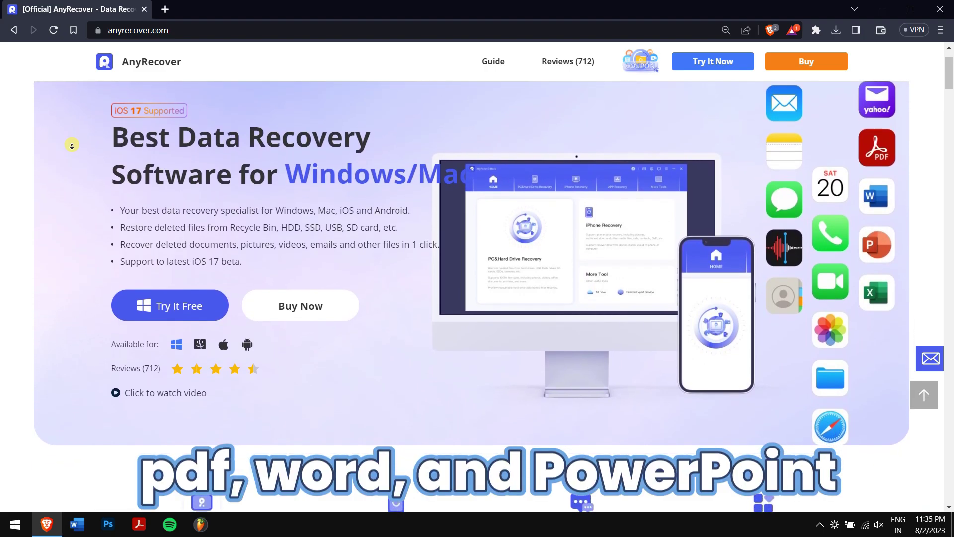
{"action": "scroll", "coordinate": [71, 145], "scroll_direction": "down", "scroll_amount": 1}
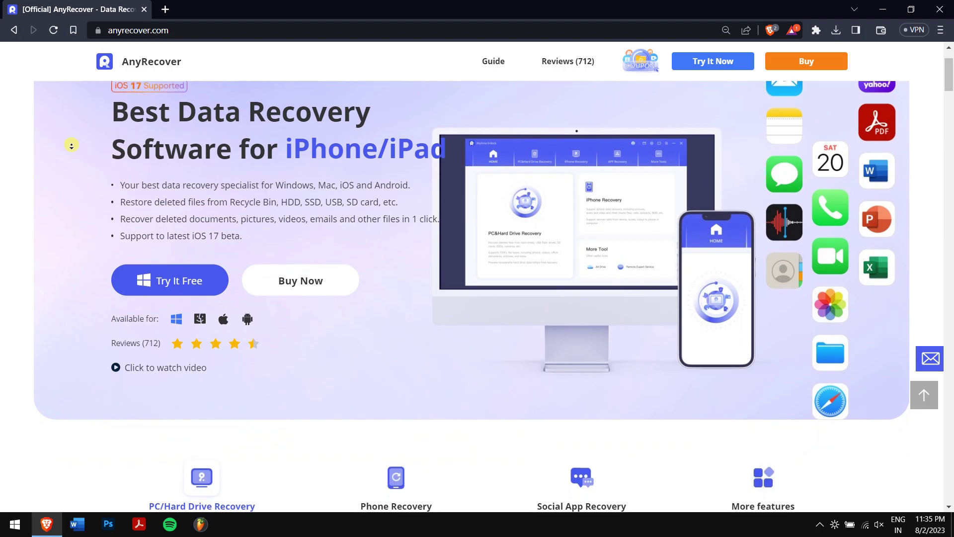
{"action": "scroll", "coordinate": [71, 145], "scroll_direction": "down", "scroll_amount": 1}
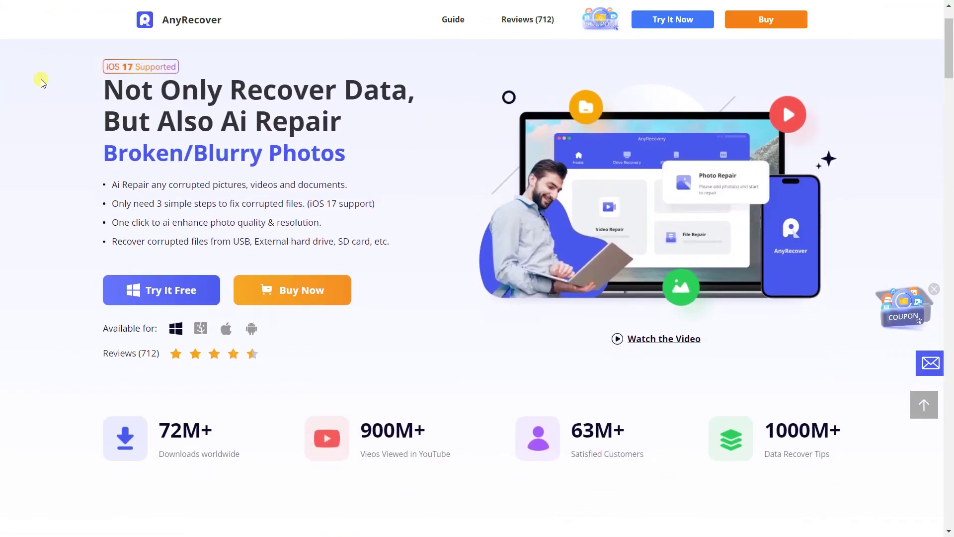
{"action": "scroll", "coordinate": [41, 80], "scroll_direction": "down", "scroll_amount": 1}
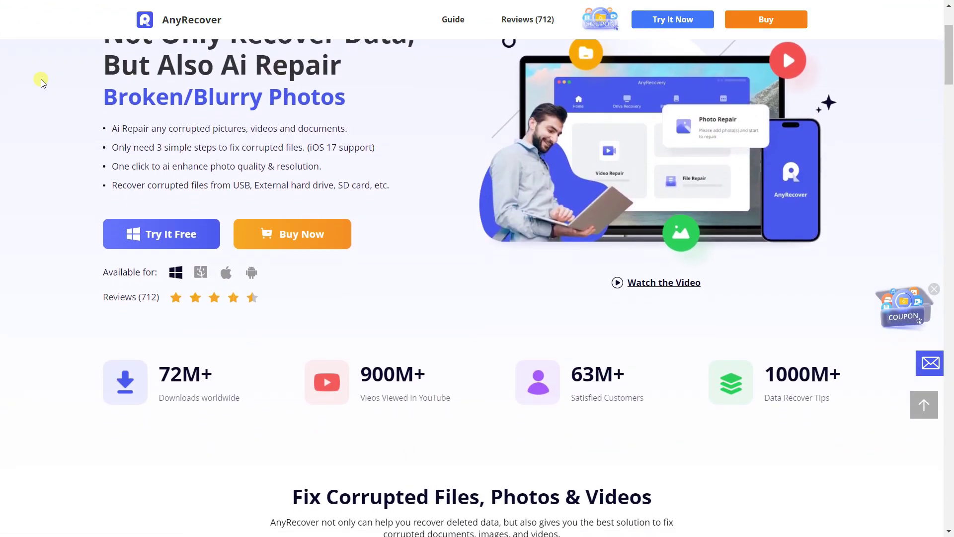
{"action": "scroll", "coordinate": [41, 79], "scroll_direction": "down", "scroll_amount": 1}
{"action": "scroll", "coordinate": [41, 79], "scroll_direction": "down", "scroll_amount": 1}
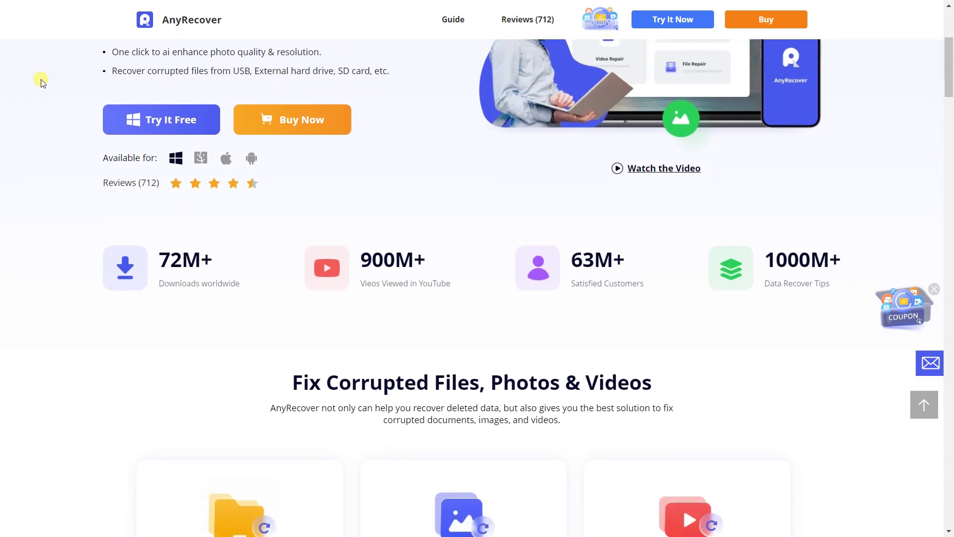
{"action": "scroll", "coordinate": [41, 80], "scroll_direction": "down", "scroll_amount": 1}
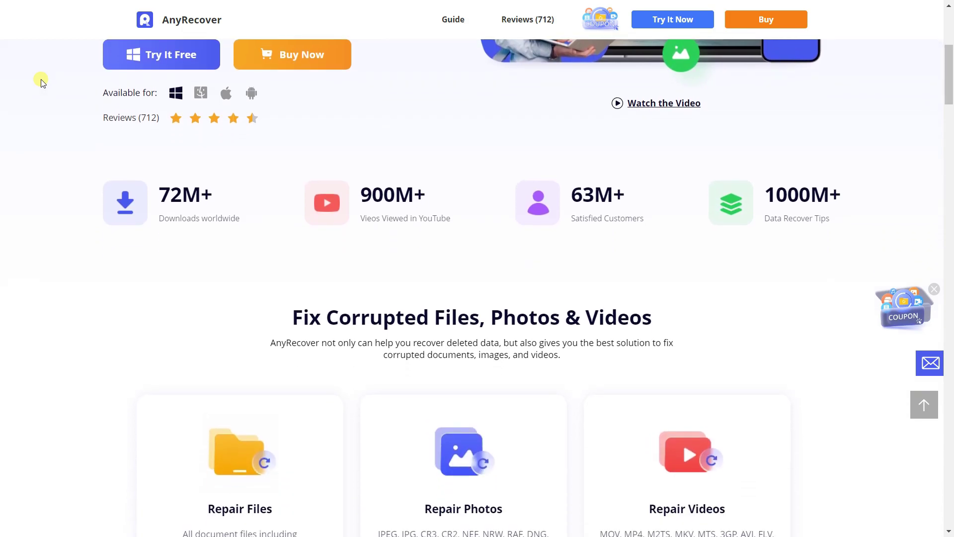
{"action": "scroll", "coordinate": [41, 80], "scroll_direction": "down", "scroll_amount": 1}
{"action": "scroll", "coordinate": [41, 79], "scroll_direction": "down", "scroll_amount": 1}
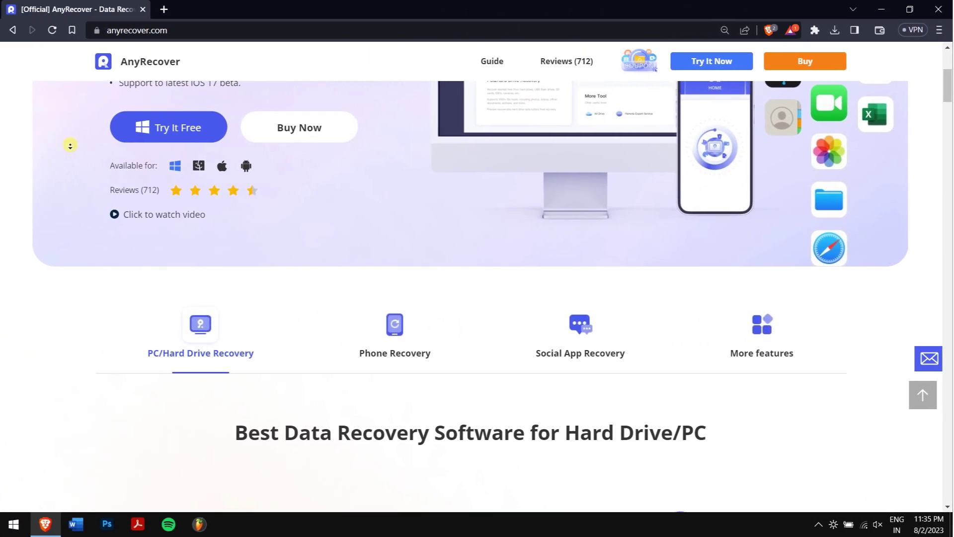
{"action": "scroll", "coordinate": [72, 145], "scroll_direction": "down", "scroll_amount": 1}
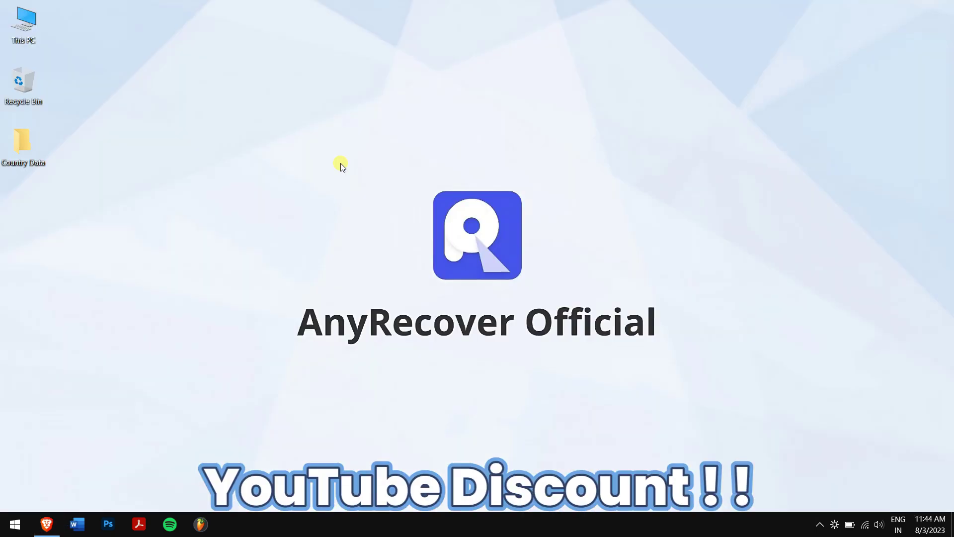
- Launch AnyRecover from Windows search and switch to PC & Hard Drive Recovery
{"action": "key", "text": "super"}
{"action": "type", "text": "any"}
{"action": "key", "text": "Return"}
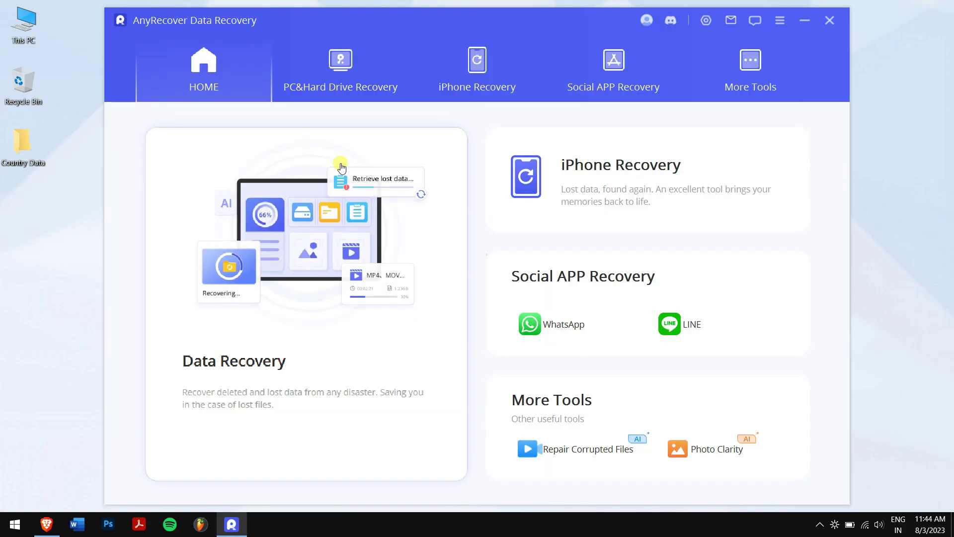
{"action": "left_click", "coordinate": [339, 73]}
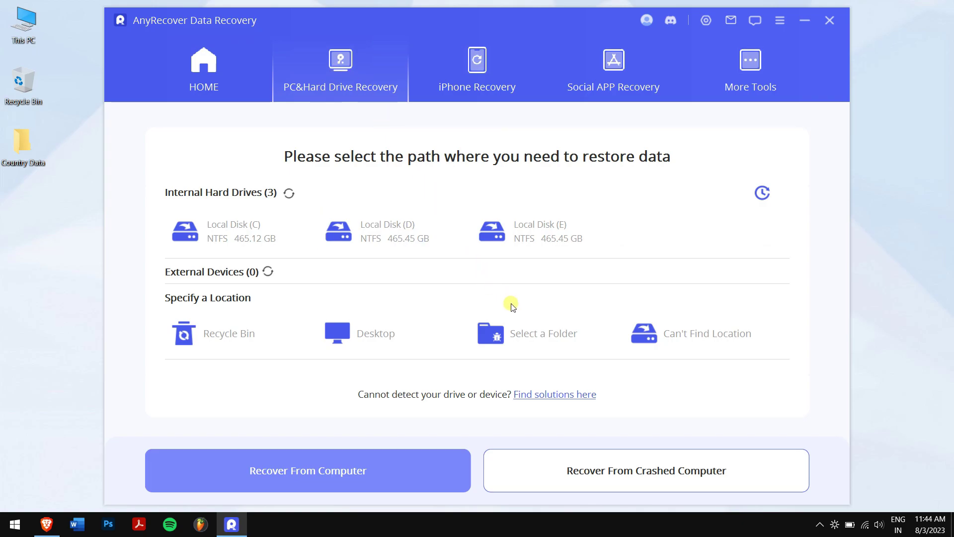
- Select the folder C: > Users > Desktop > Country Data and start the scan
{"action": "left_click", "coordinate": [524, 326]}
{"action": "left_click", "coordinate": [348, 242]}
{"action": "scroll", "coordinate": [365, 249], "scroll_direction": "down", "scroll_amount": 5}
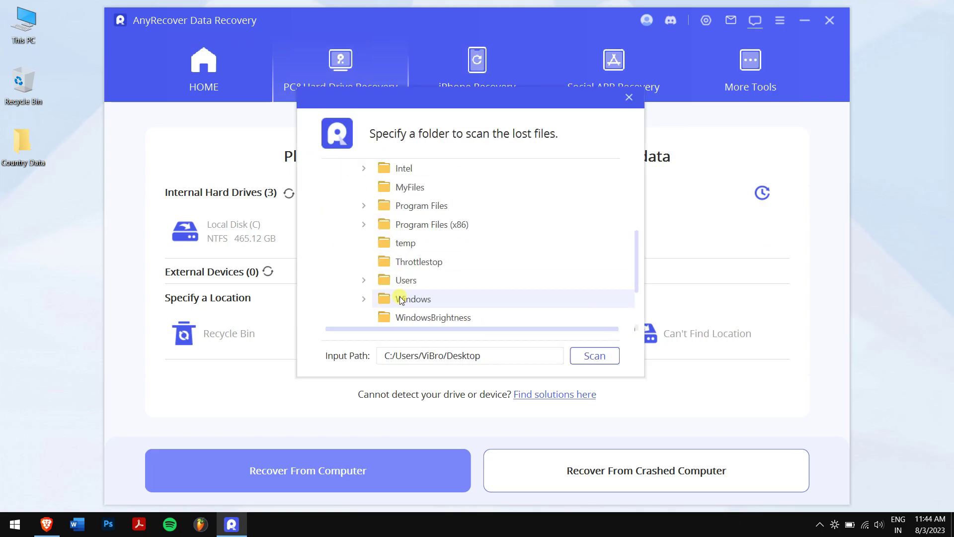
{"action": "left_click", "coordinate": [364, 281]}
{"action": "left_click", "coordinate": [380, 245]}
{"action": "scroll", "coordinate": [417, 281], "scroll_direction": "down", "scroll_amount": 3}
{"action": "left_click", "coordinate": [395, 205]}
{"action": "left_click", "coordinate": [459, 224]}
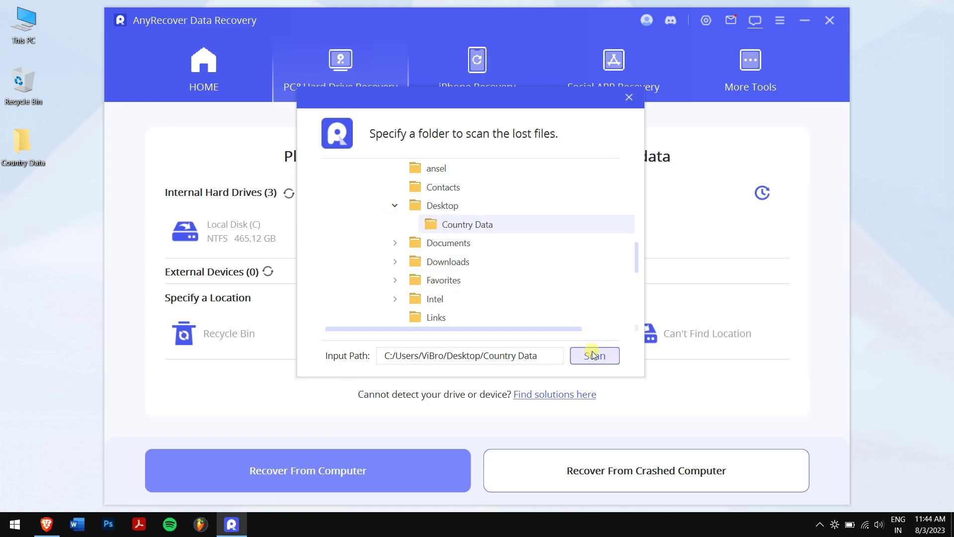
{"action": "left_click", "coordinate": [593, 354]}
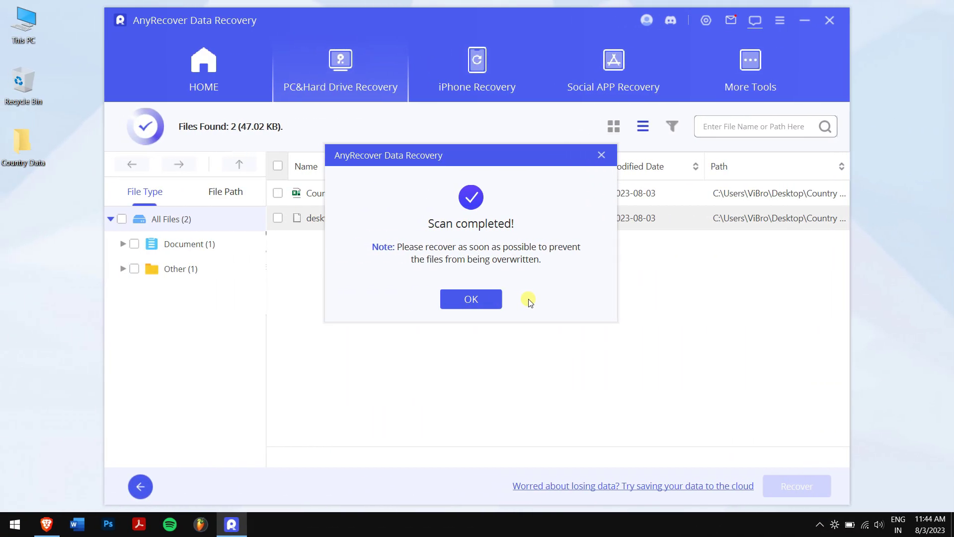
- Recover Country Data.xlsx to Local Disk (E:)
{"action": "left_click", "coordinate": [483, 297]}
{"action": "left_click", "coordinate": [278, 194]}
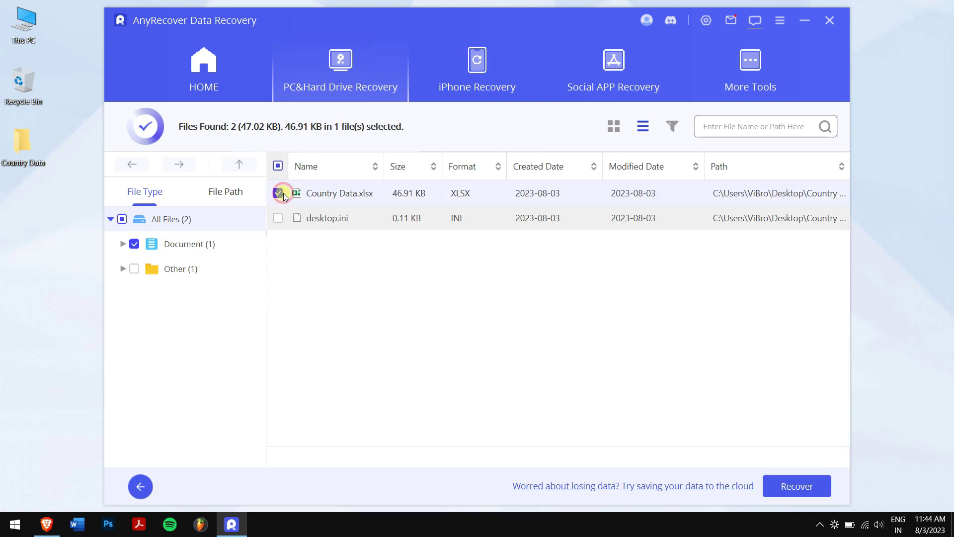
{"action": "left_click", "coordinate": [806, 484]}
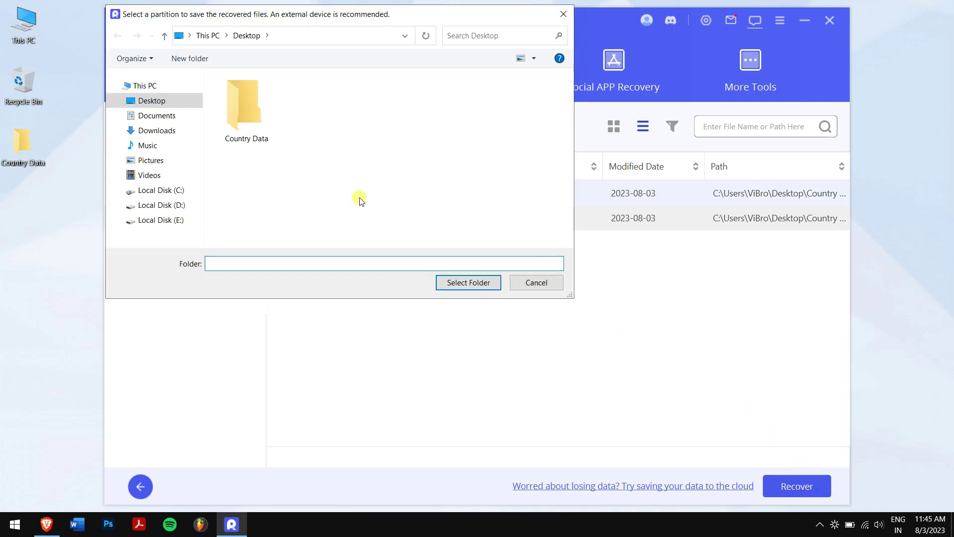
{"action": "left_click", "coordinate": [165, 225]}
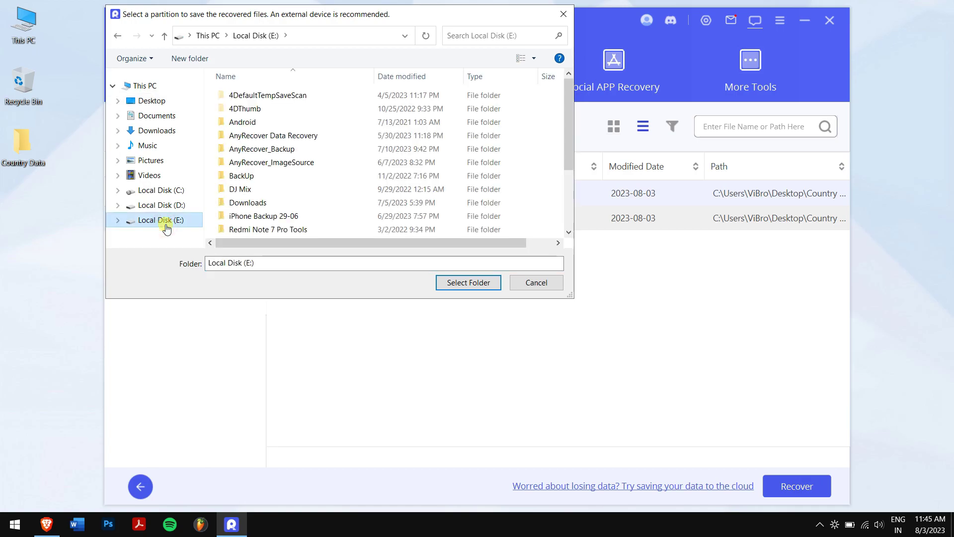
{"action": "left_click", "coordinate": [455, 282]}
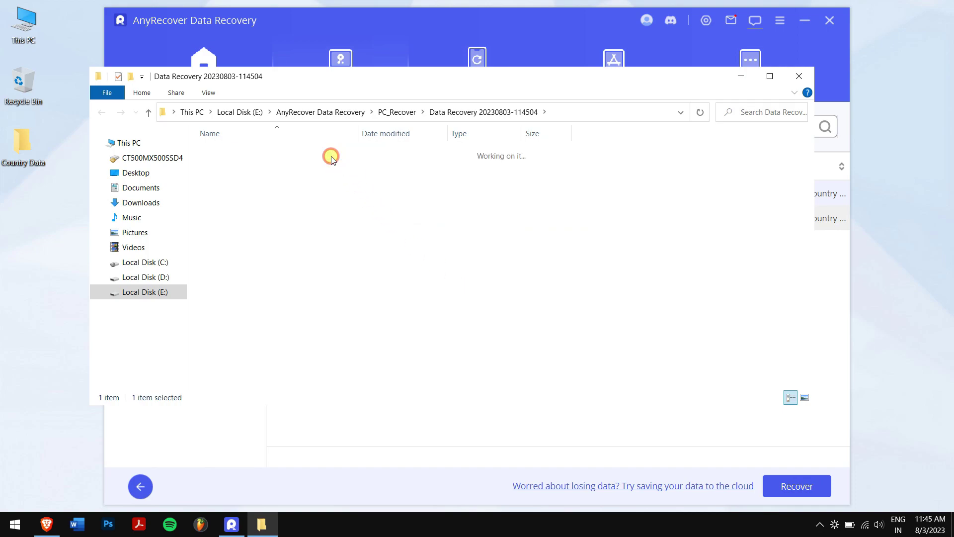
- Open the recovered Country Data.xlsx from All Files > Document > XLSX
{"action": "double_click", "coordinate": [331, 156]}
{"action": "double_click", "coordinate": [331, 156]}
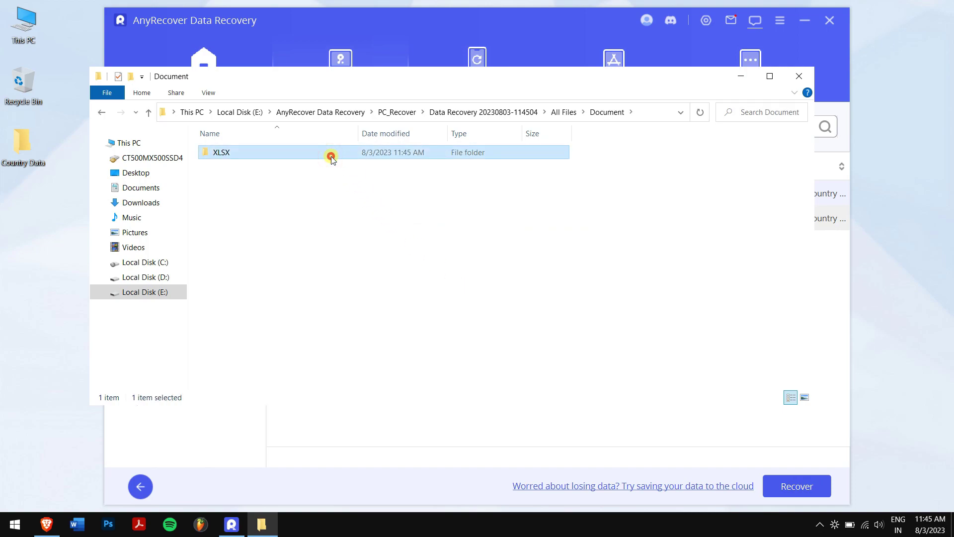
{"action": "double_click", "coordinate": [331, 156]}
{"action": "double_click", "coordinate": [330, 156]}
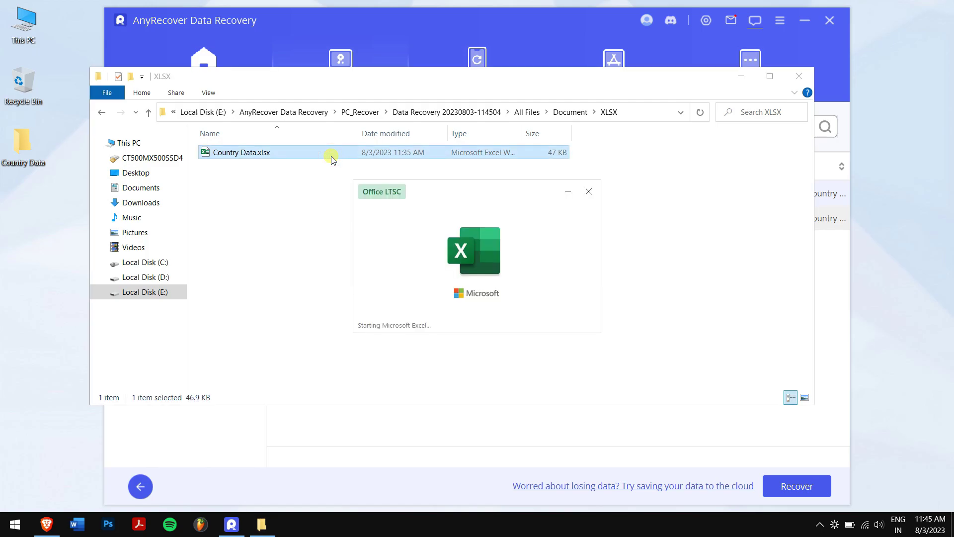
- Scroll through Sheet1 of the recovered Country Data.xlsx to check all rows, then close Excel
{"action": "scroll", "coordinate": [435, 276], "scroll_direction": "up", "scroll_amount": 13}
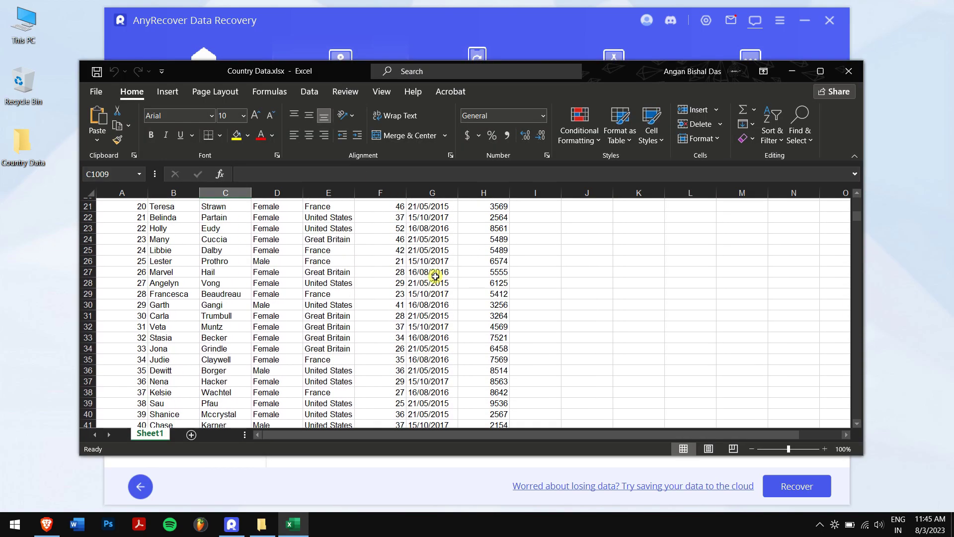
{"action": "scroll", "coordinate": [435, 276], "scroll_direction": "up", "scroll_amount": 7}
{"action": "scroll", "coordinate": [435, 276], "scroll_direction": "down", "scroll_amount": 20}
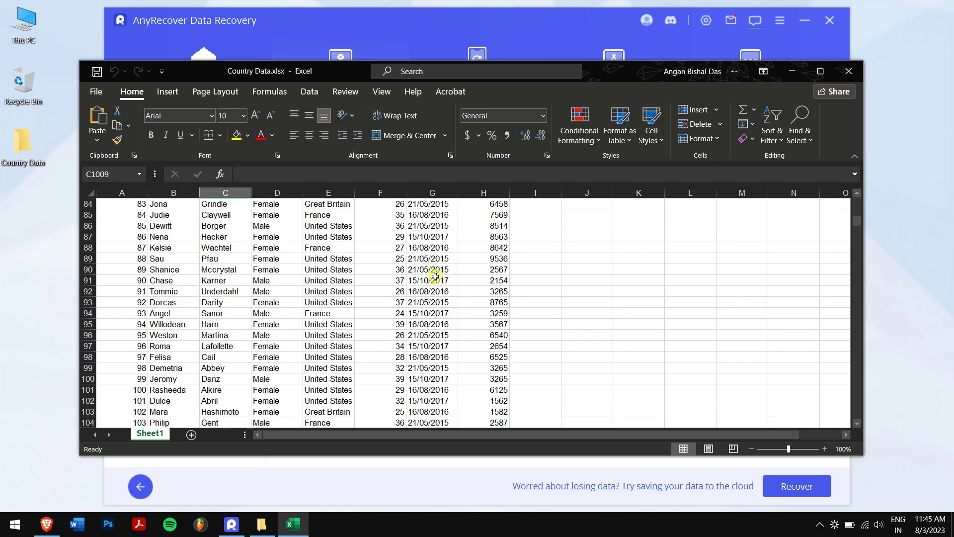
{"action": "scroll", "coordinate": [435, 276], "scroll_direction": "down", "scroll_amount": 20}
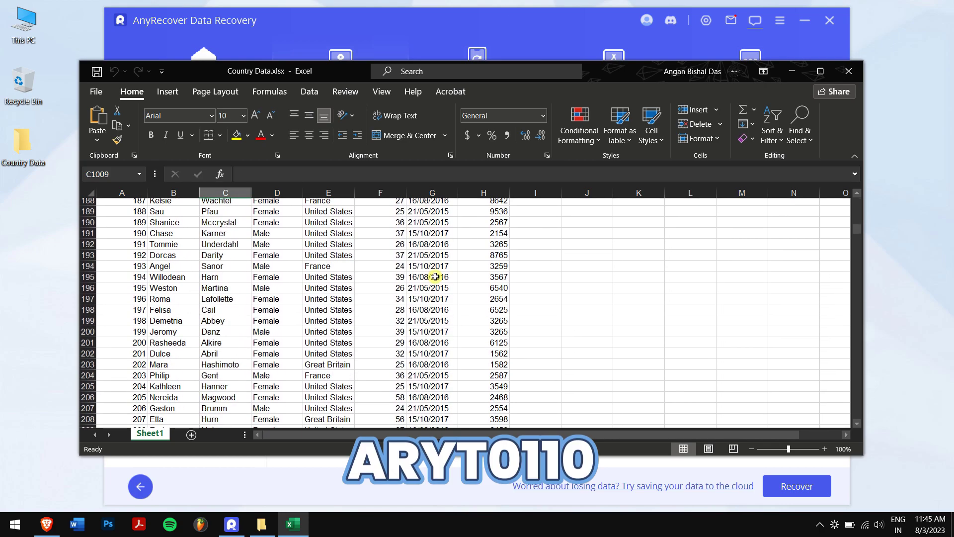
{"action": "scroll", "coordinate": [435, 276], "scroll_direction": "up", "scroll_amount": 20}
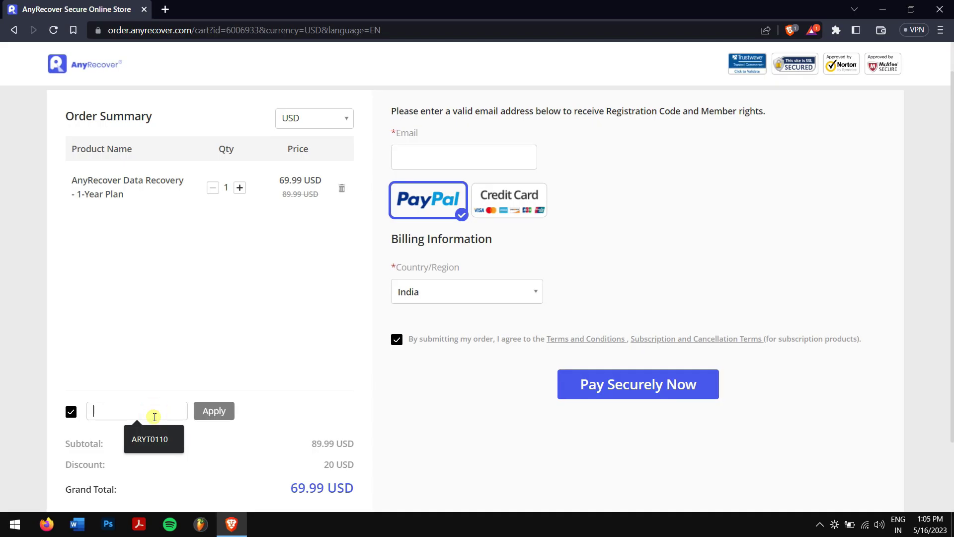
{"action": "left_click", "coordinate": [155, 437]}
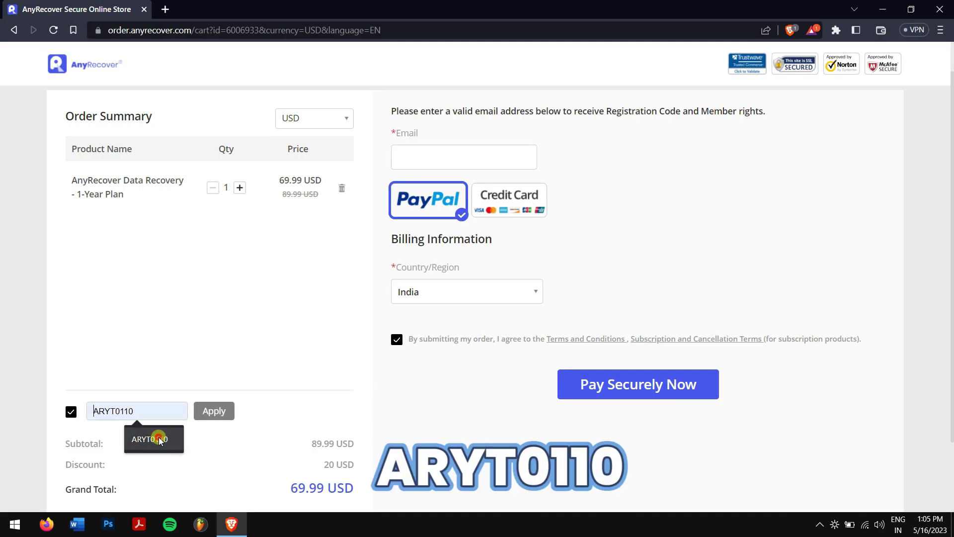
{"action": "left_click", "coordinate": [214, 412]}
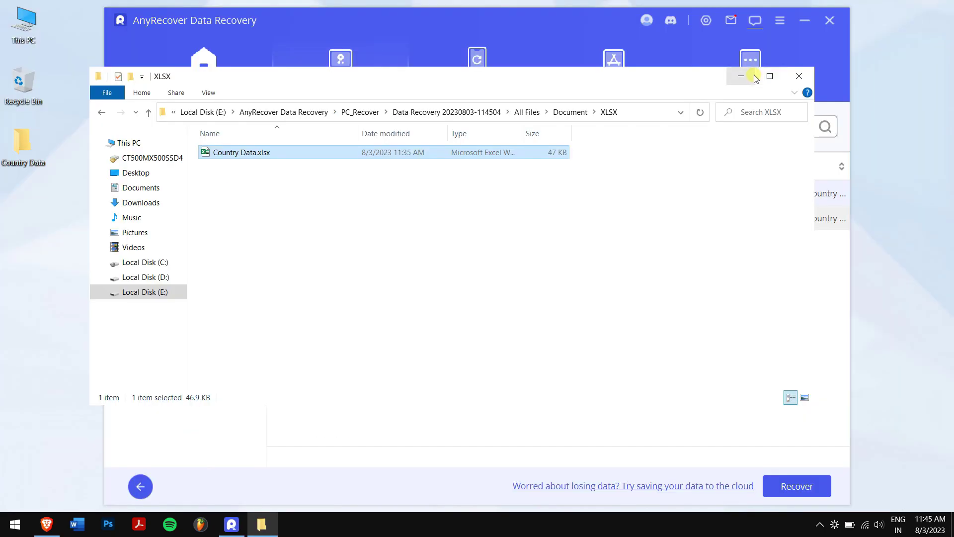
- Close the recovered-files folder and 'Files recovery completed' notice, then exit AnyRecover with OK
{"action": "left_click", "coordinate": [798, 75]}
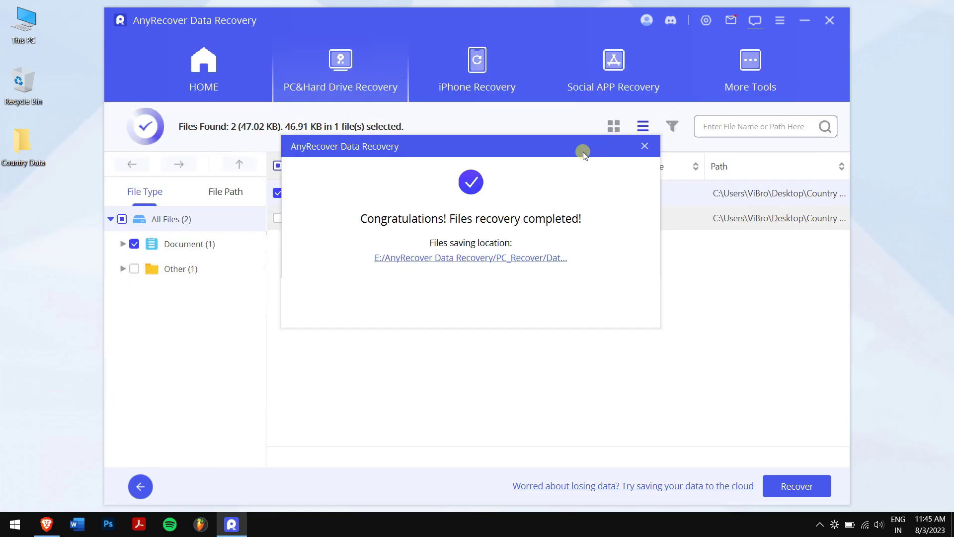
{"action": "left_click_drag", "start_coordinate": [559, 150], "coordinate": [514, 264]}
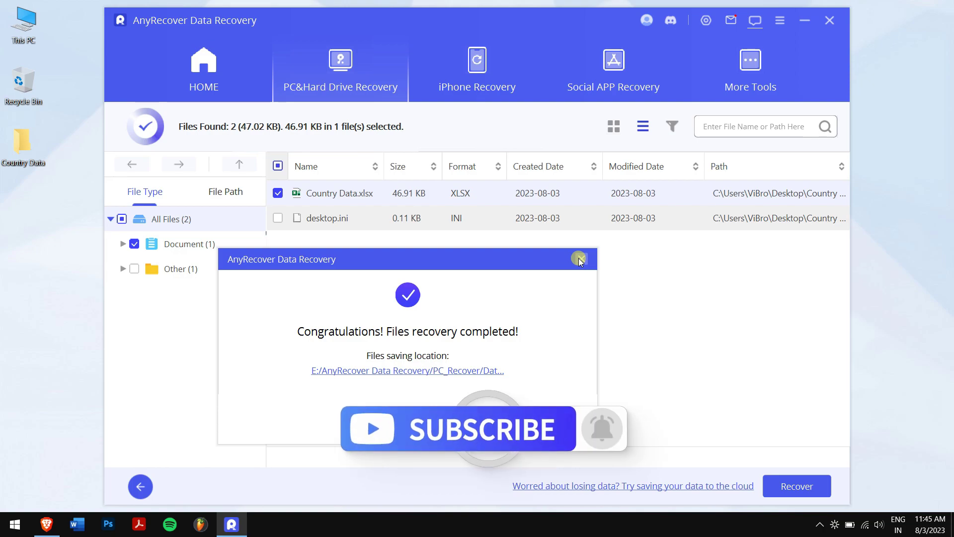
{"action": "left_click_drag", "start_coordinate": [523, 257], "coordinate": [609, 149]}
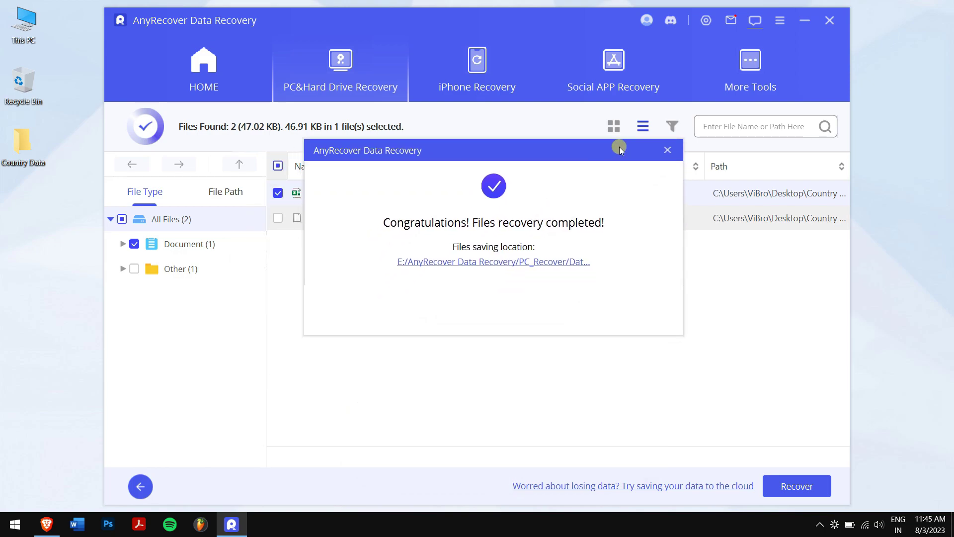
{"action": "left_click", "coordinate": [666, 149]}
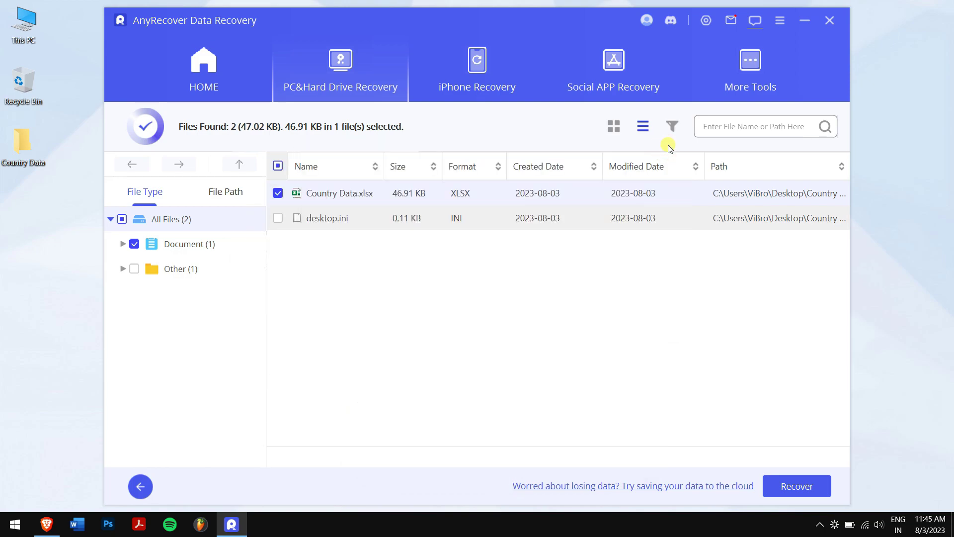
{"action": "left_click", "coordinate": [829, 20]}
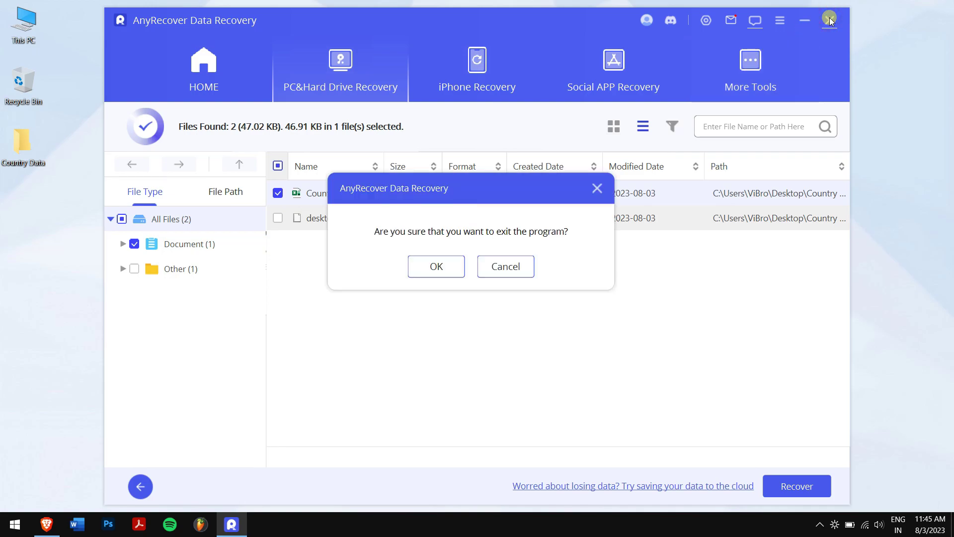
{"action": "left_click", "coordinate": [502, 267]}
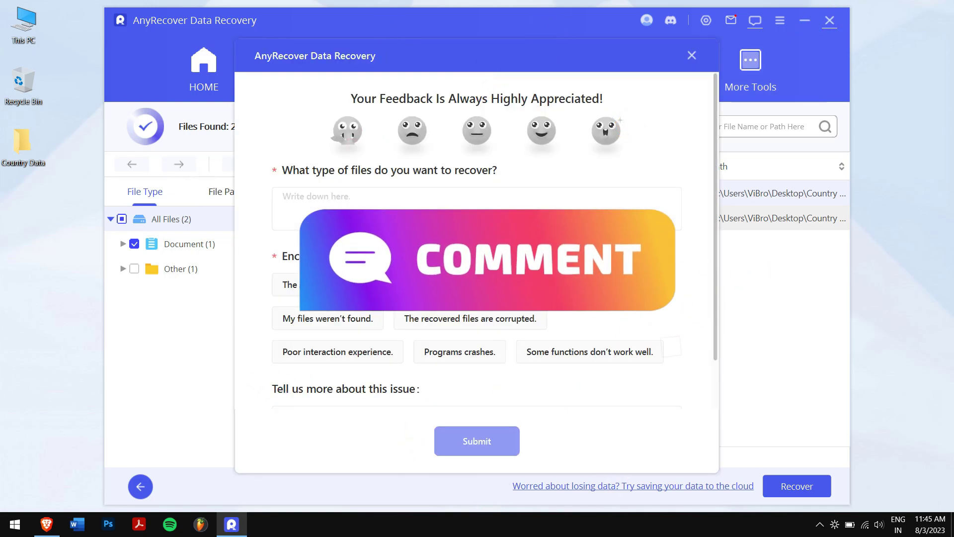